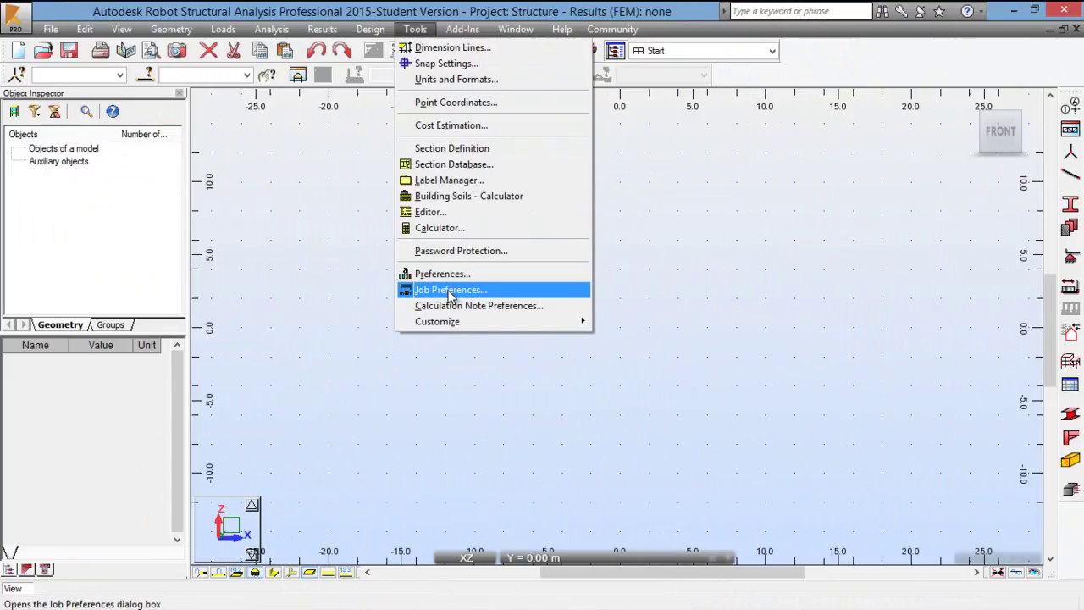
pyautogui.click(451, 290)
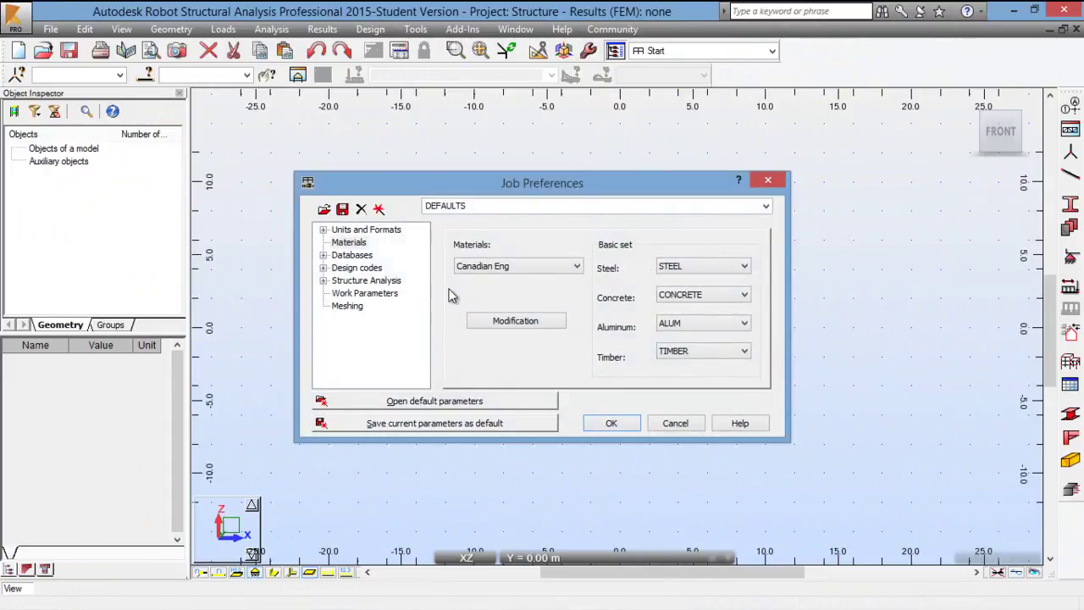
pyautogui.click(515, 323)
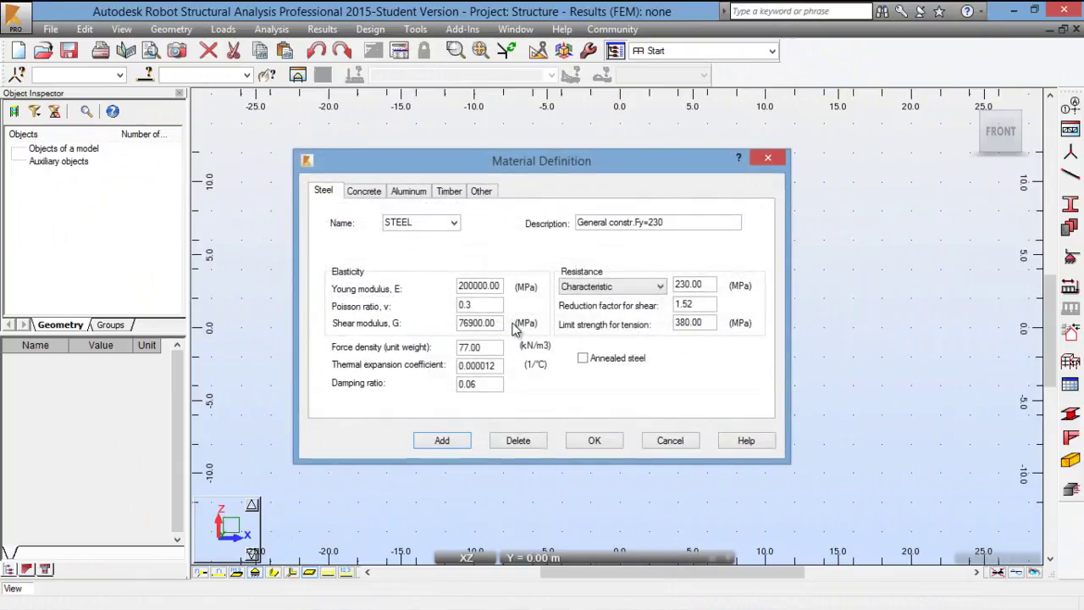
pyautogui.doubleClick(483, 286)
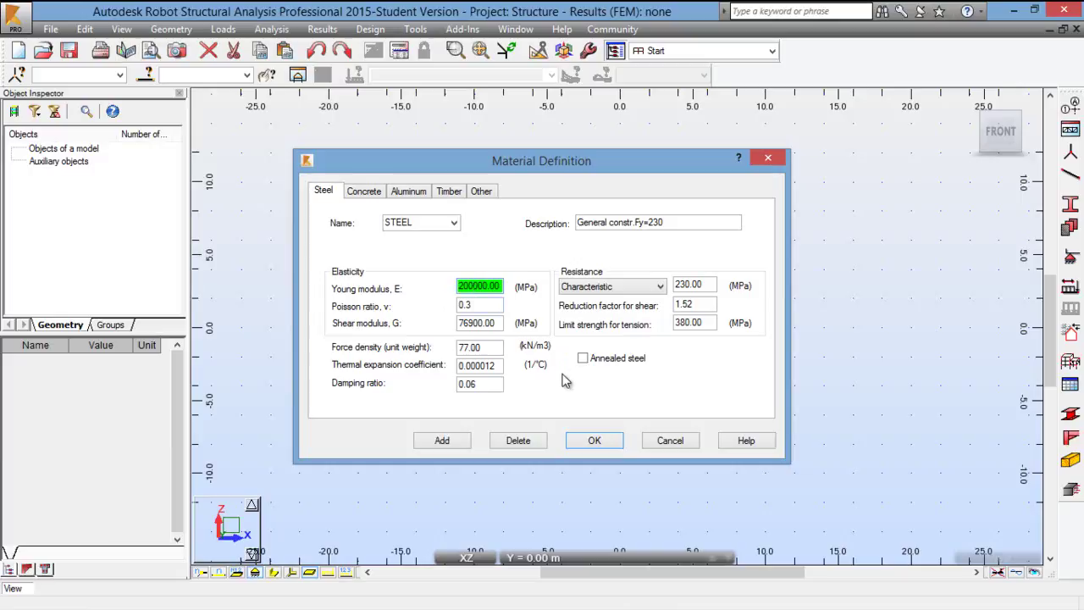
pyautogui.click(594, 443)
pyautogui.click(606, 426)
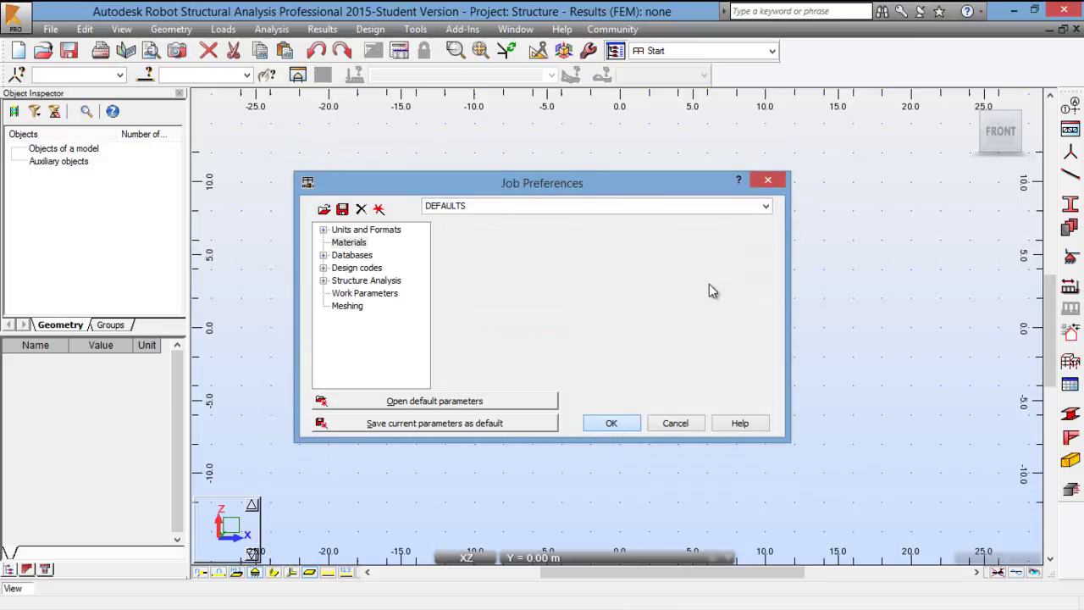
pyautogui.click(623, 424)
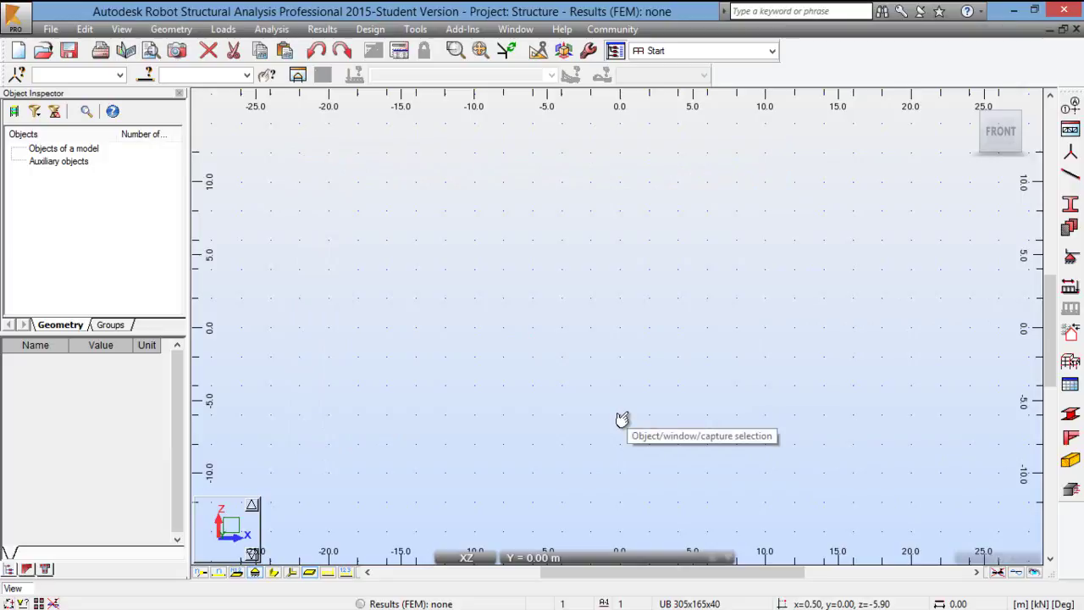
# - Draw three bars: 0,0 to 0,3.5, 0,3.5 to 5,3.5, and 5,3.5 to 5,0
pyautogui.click(1072, 178)
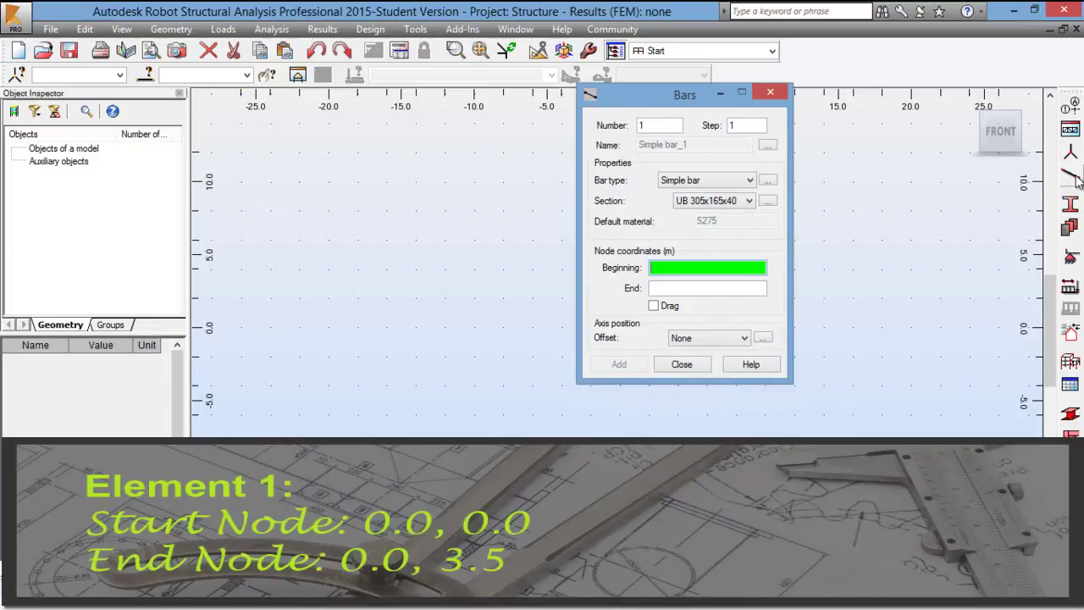
pyautogui.write('0,0')
pyautogui.press('Return')
pyautogui.write('0.')
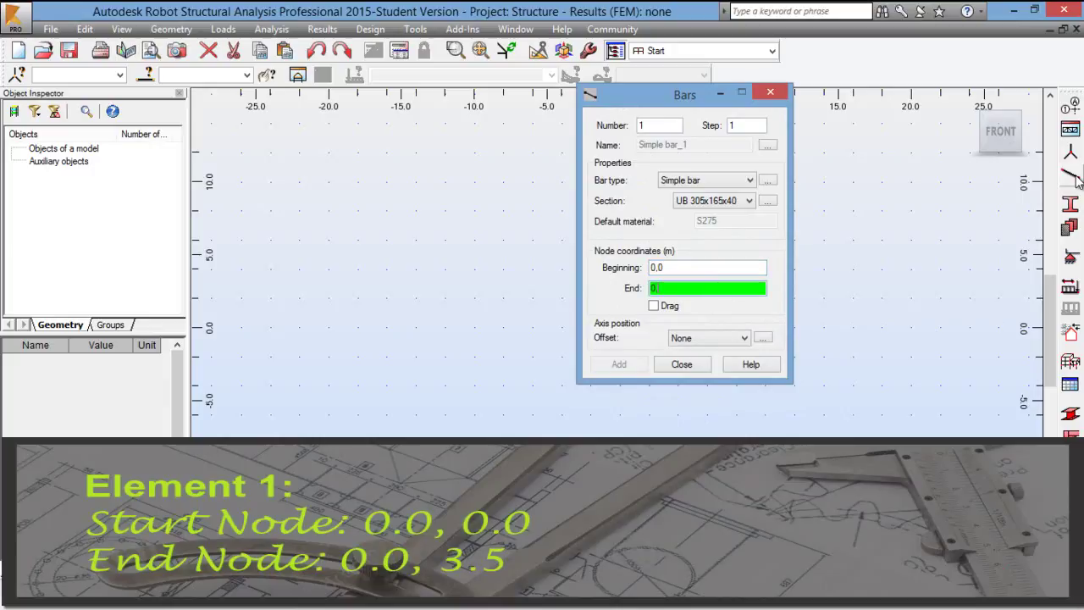
pyautogui.write(',3.5')
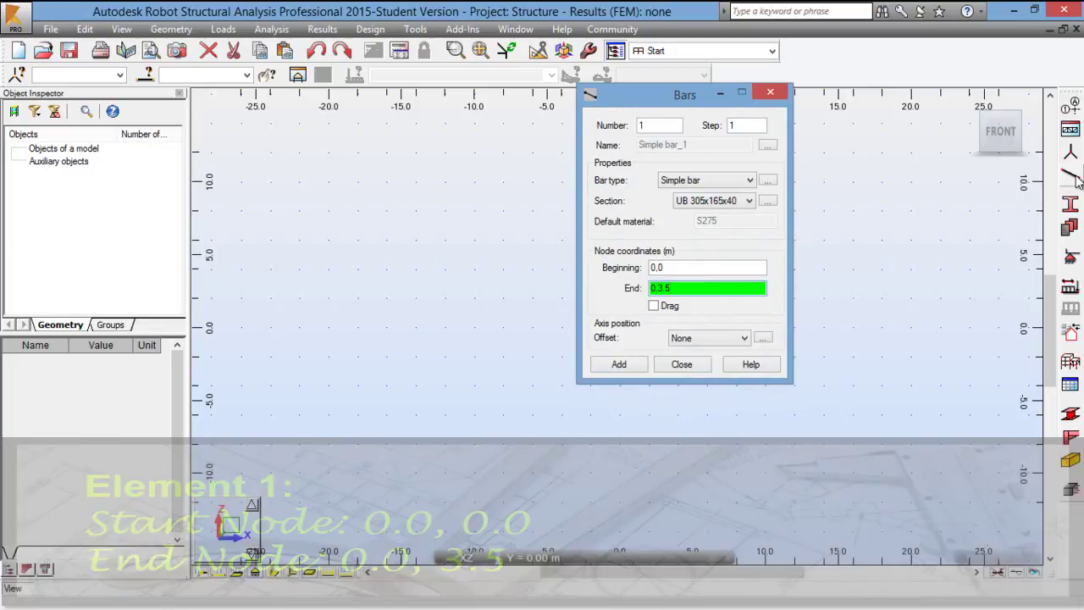
pyautogui.press('Return')
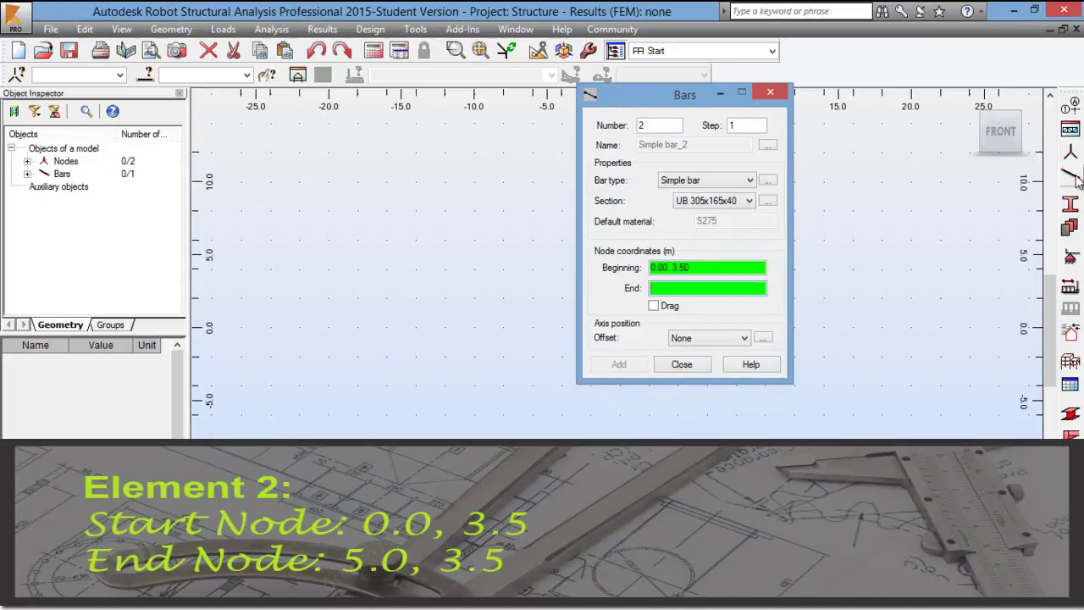
pyautogui.write('5,3.5')
pyautogui.press('Return')
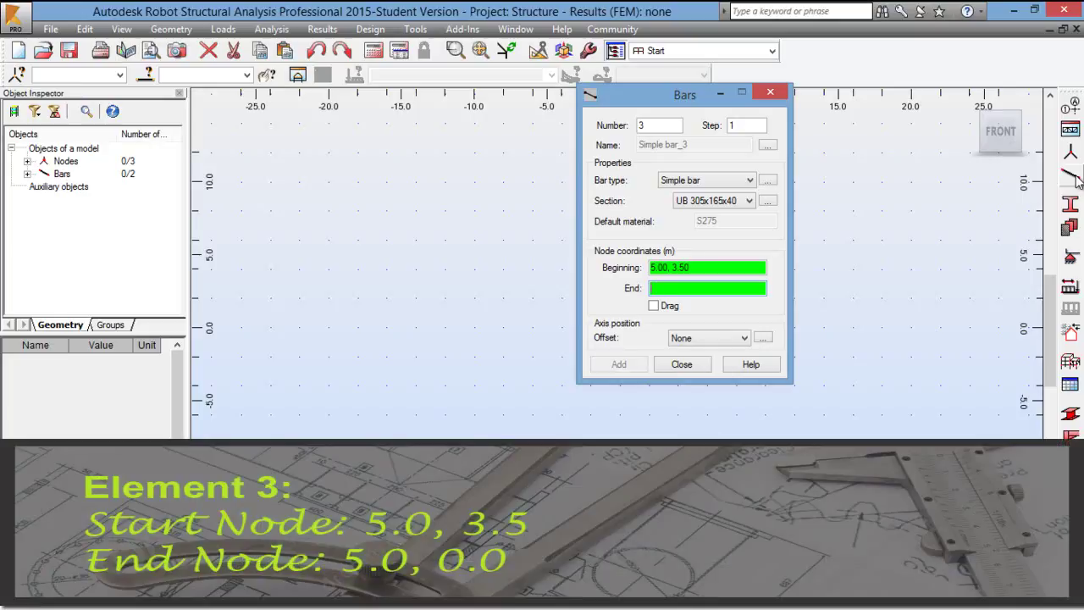
pyautogui.write('5,0')
pyautogui.press('Return')
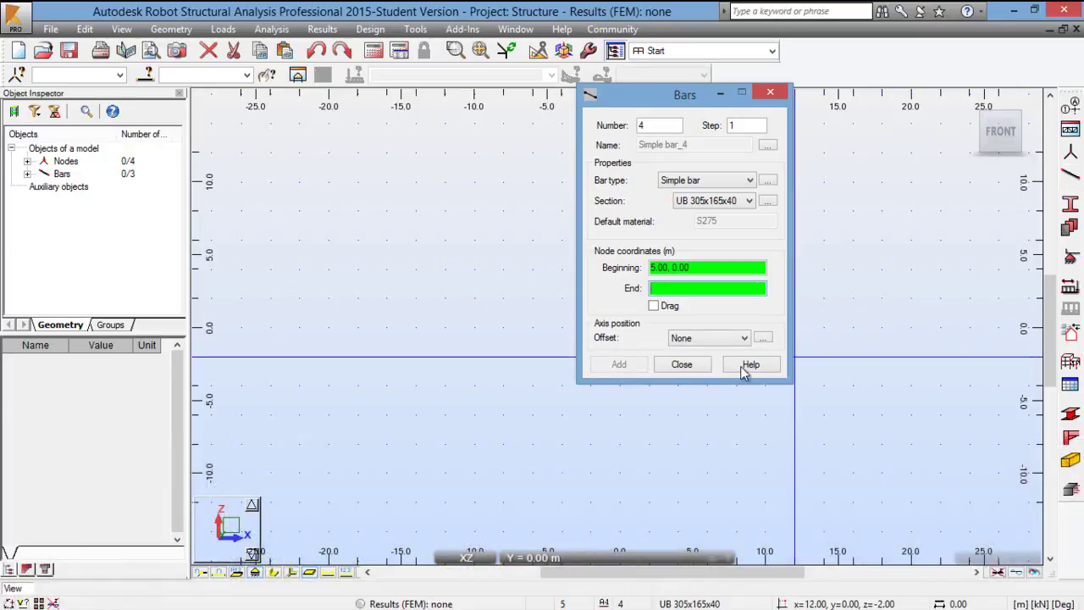
pyautogui.click(682, 365)
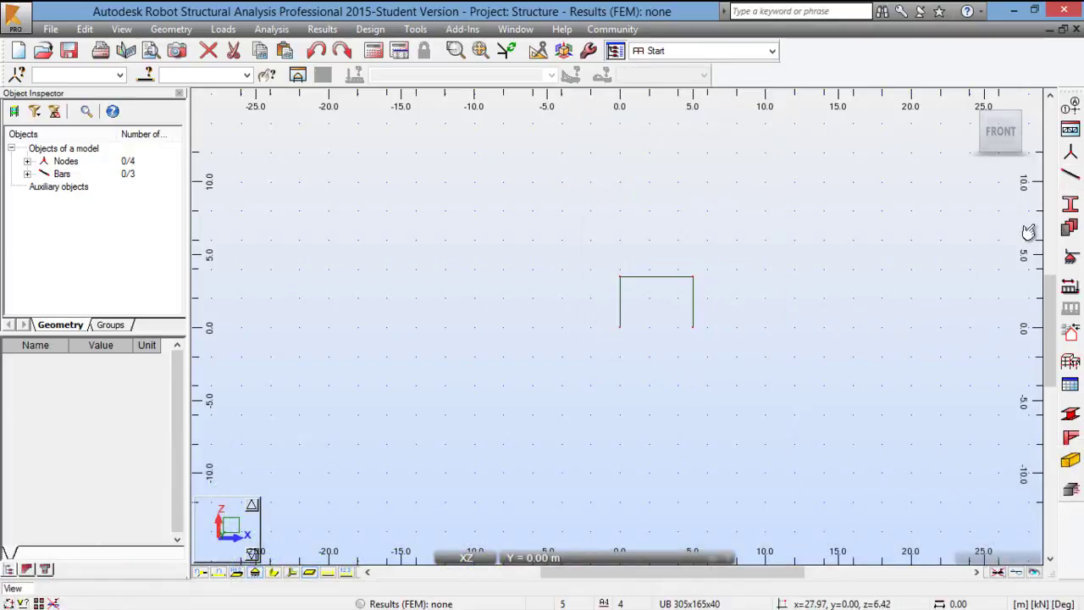
# - Switch the frame to a 3D view and bring up the Sections list
pyautogui.click(974, 103)
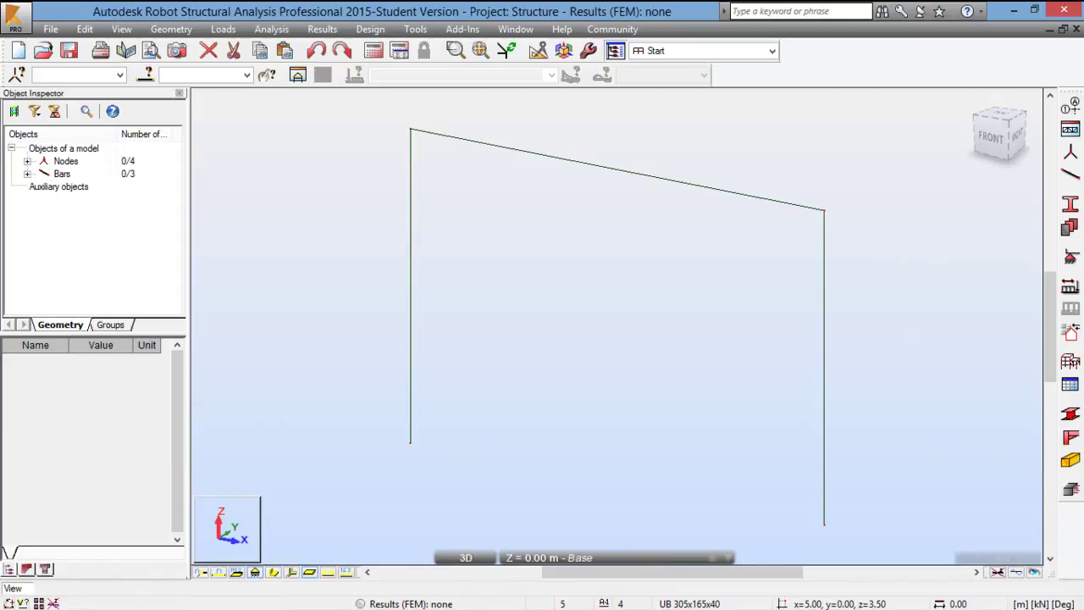
pyautogui.click(1072, 205)
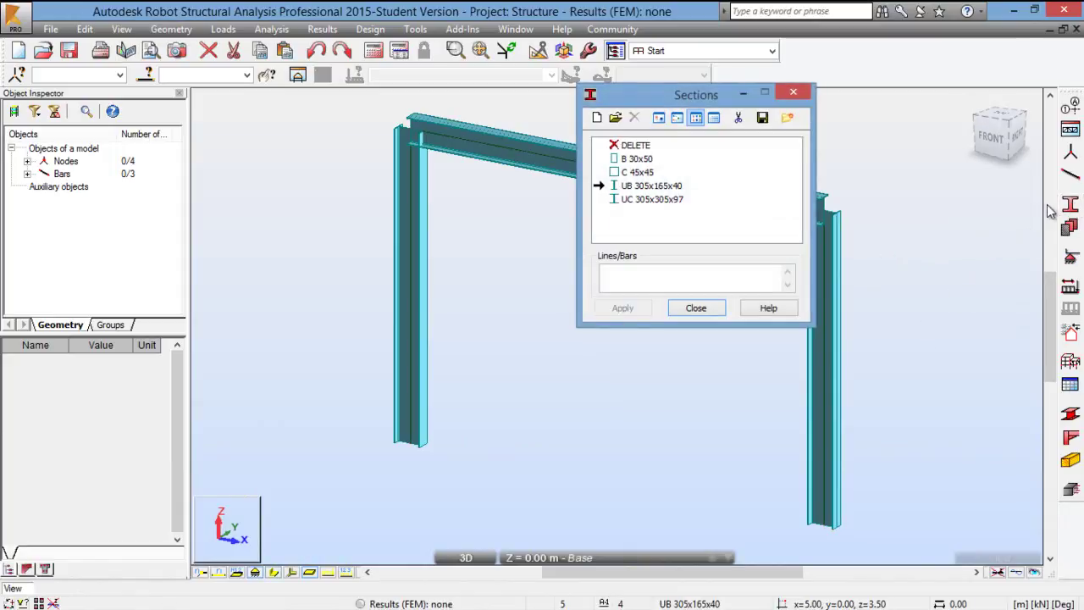
# - Add a solid parametric rectangular section, b=22.8 and h=22.8, labelled MyCrossSection
pyautogui.click(598, 118)
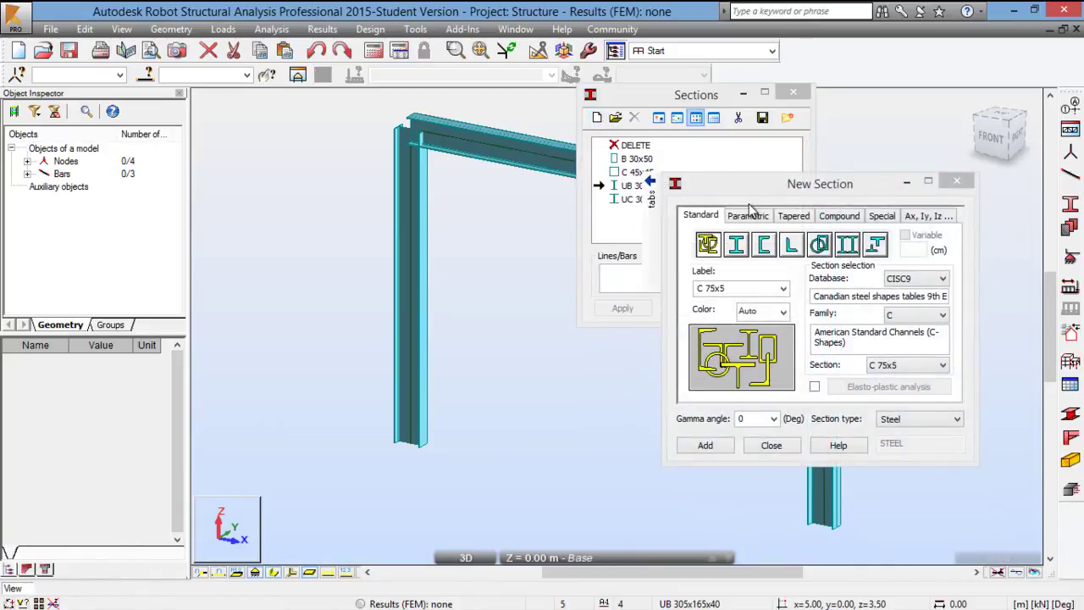
pyautogui.click(745, 216)
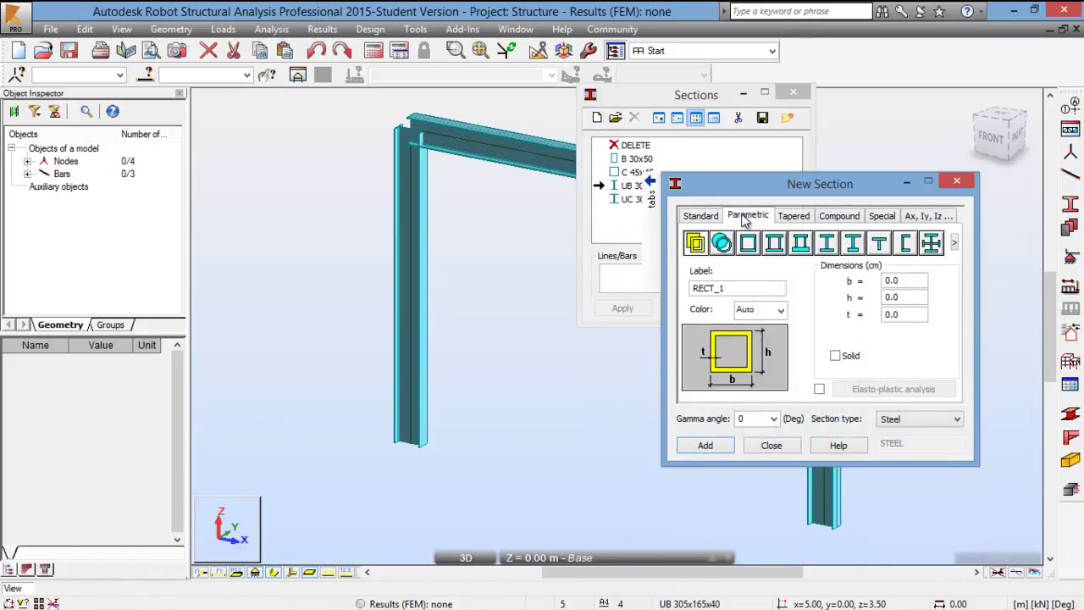
pyautogui.click(835, 356)
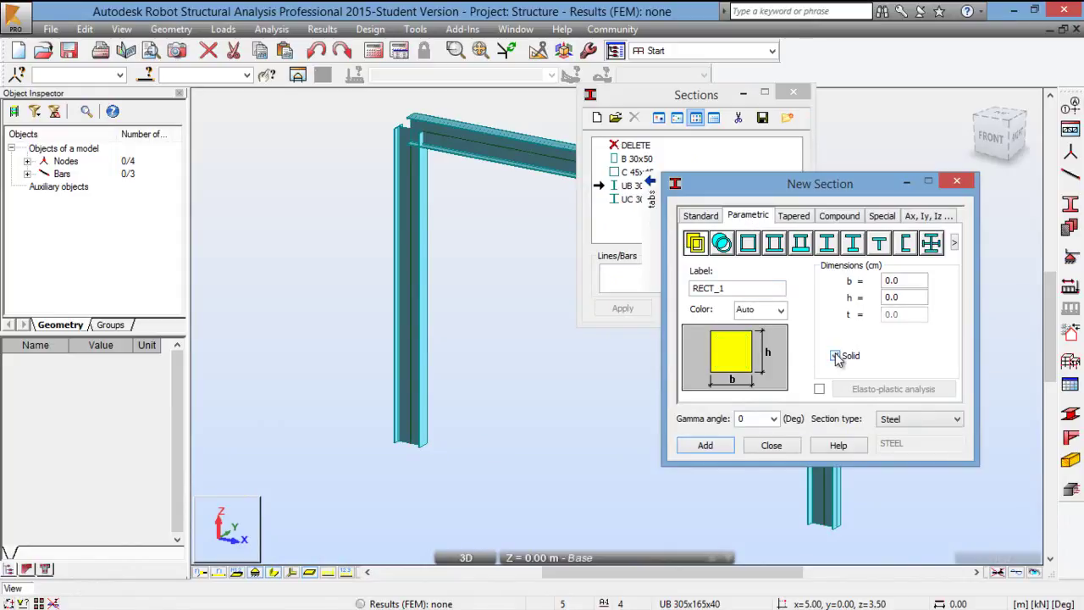
pyautogui.click(907, 281)
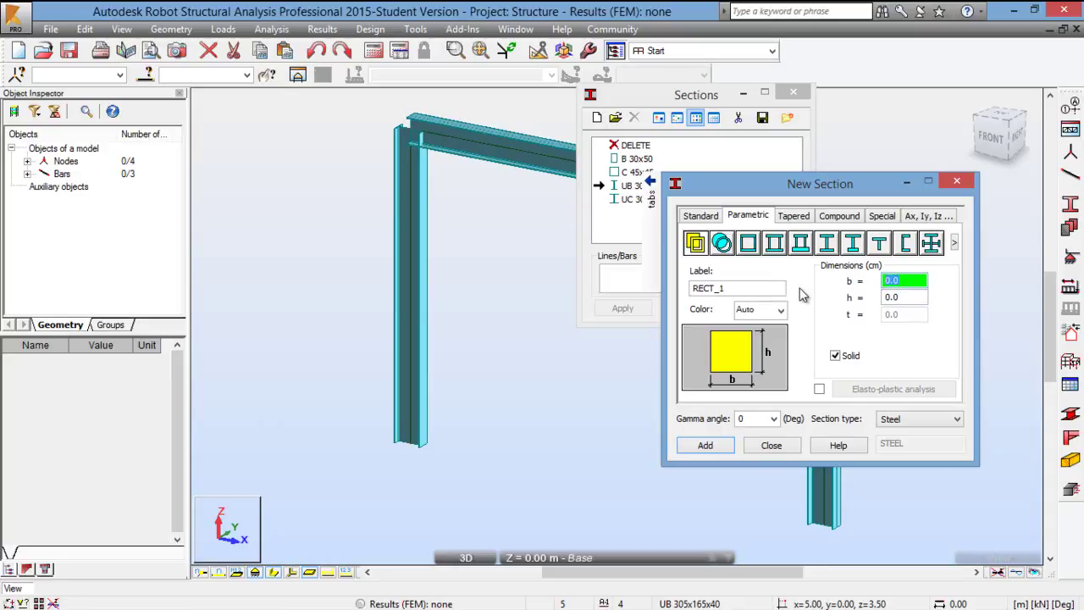
pyautogui.write('22.8')
pyautogui.press('Tab')
pyautogui.write('22.8')
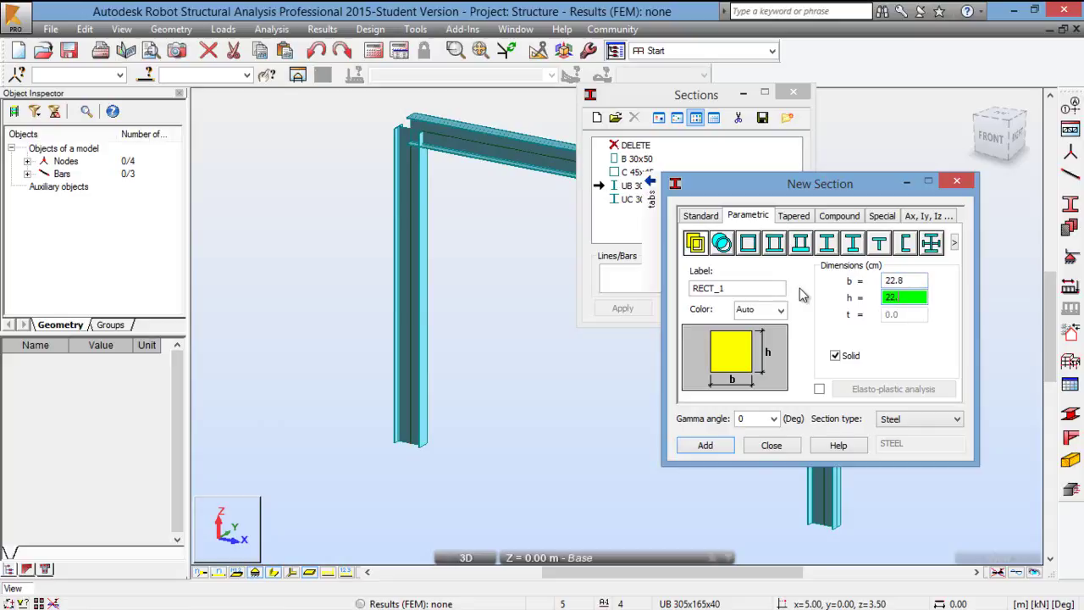
pyautogui.doubleClick(734, 288)
pyautogui.write('MyC')
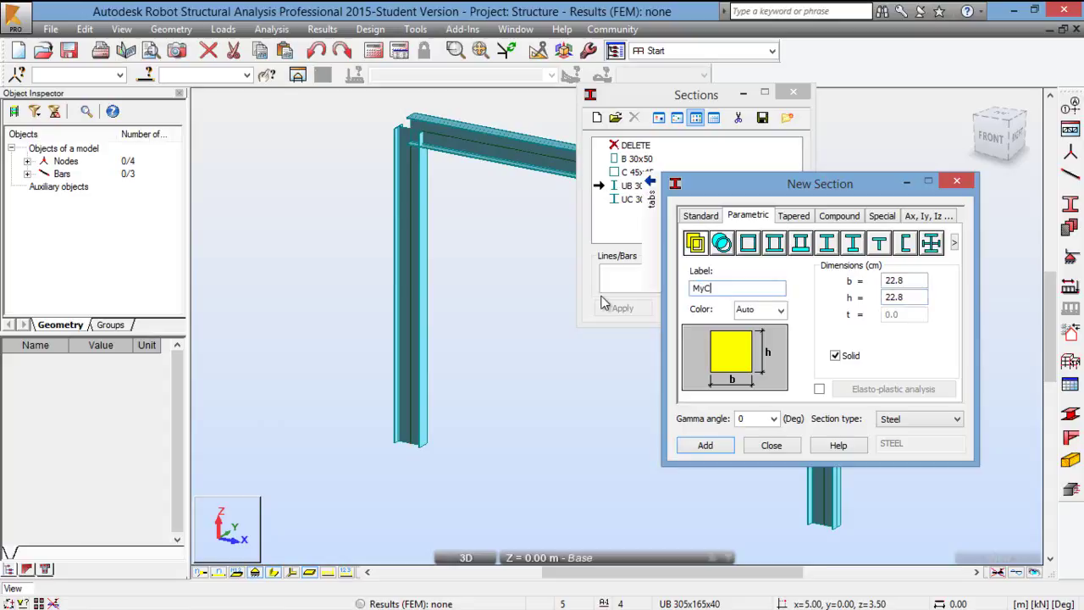
pyautogui.write('rossSection')
pyautogui.click(712, 448)
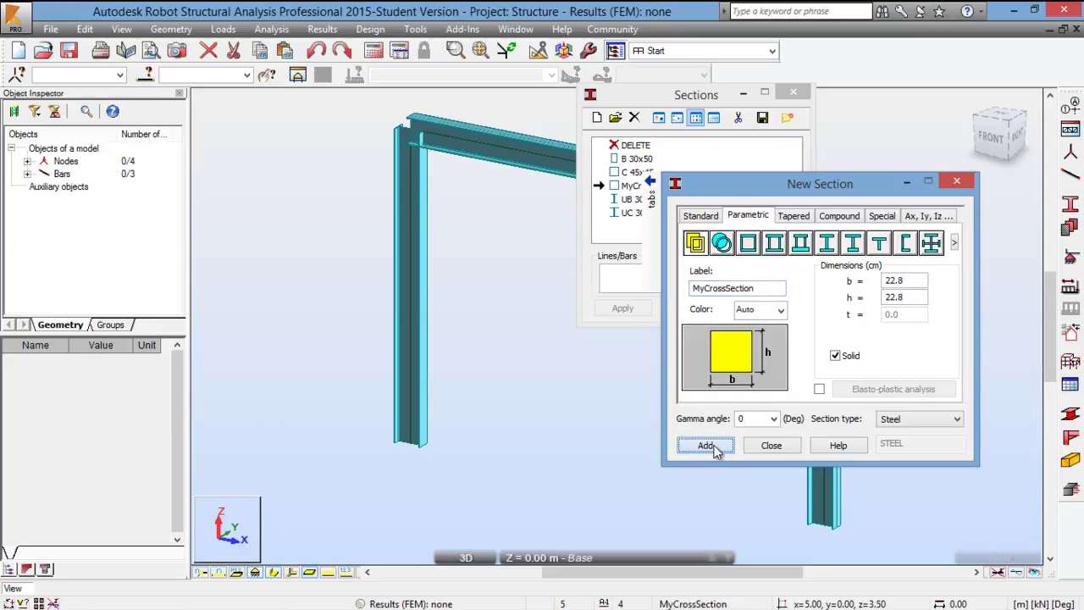
pyautogui.click(771, 445)
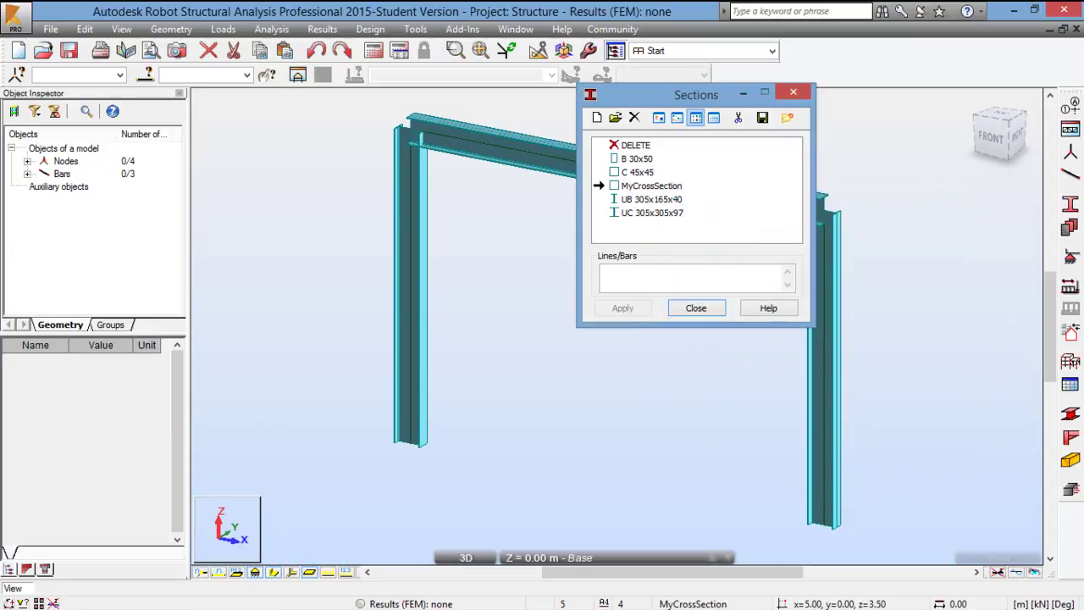
pyautogui.moveTo(661, 94); pyautogui.dragTo(555, 246)
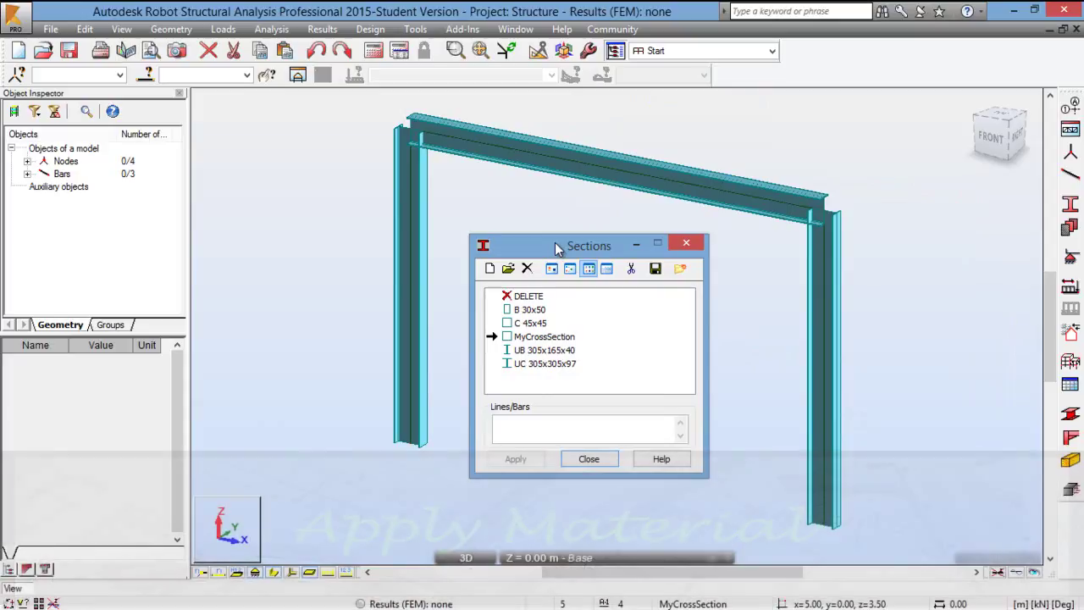
# - Apply MyCrossSection to the frame's bars and close the Sections list
pyautogui.doubleClick(540, 336)
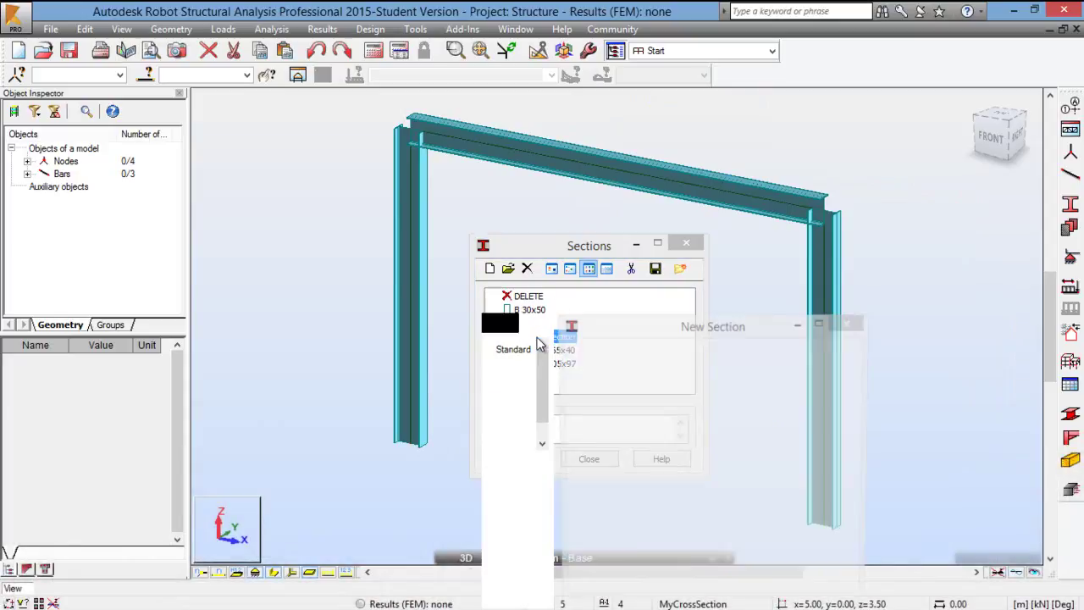
pyautogui.moveTo(661, 331); pyautogui.dragTo(664, 287)
pyautogui.click(852, 279)
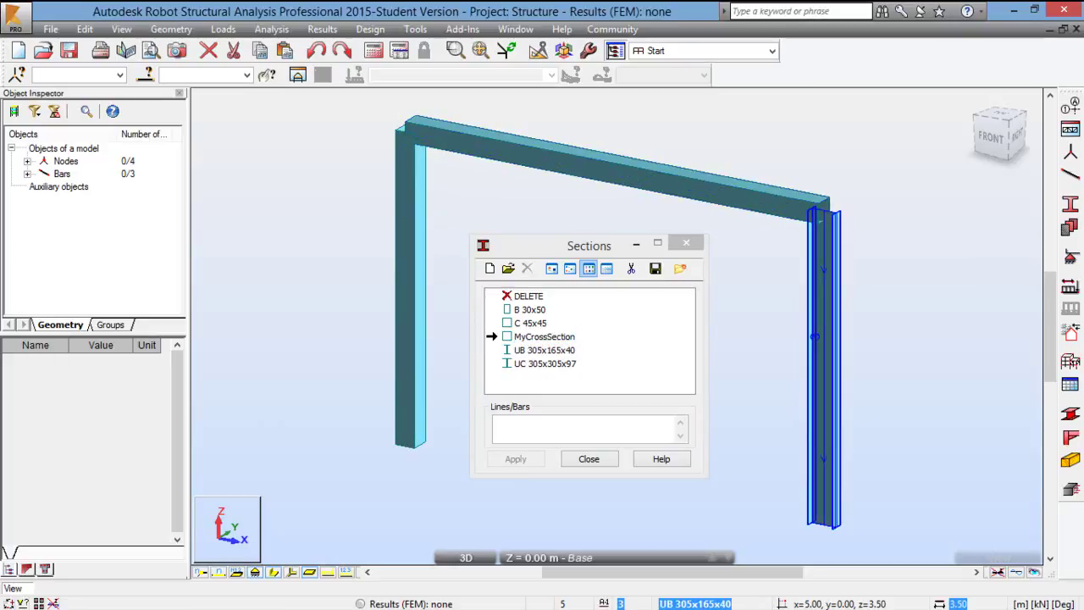
pyautogui.click(814, 337)
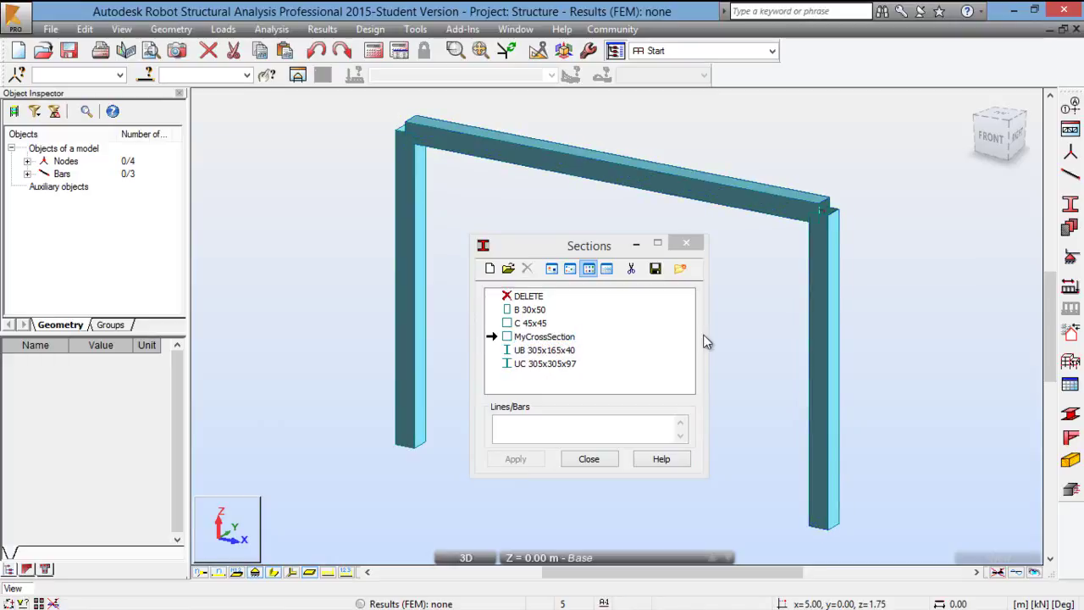
pyautogui.click(590, 458)
pyautogui.click(590, 458)
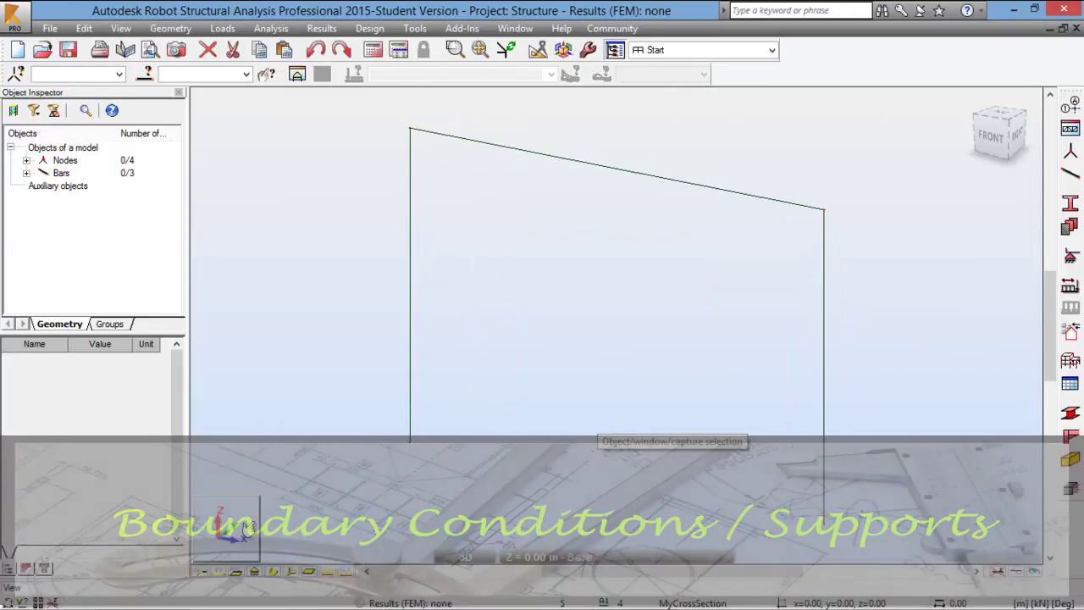
# - Show bar numbers, then put a fixed support at node 1 and a pinned support at node 4
pyautogui.click(220, 572)
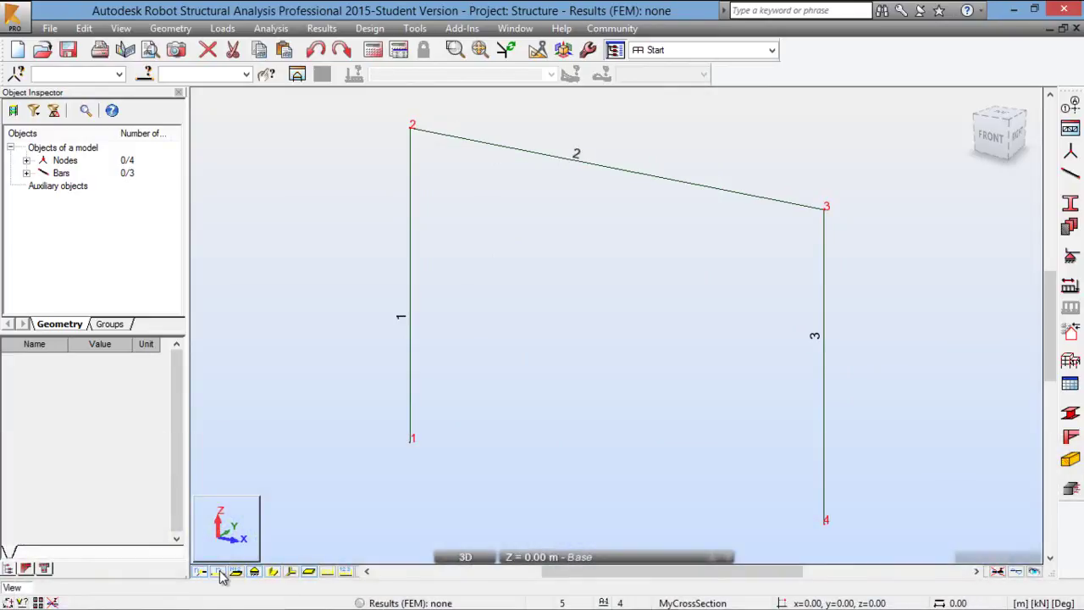
pyautogui.click(1071, 253)
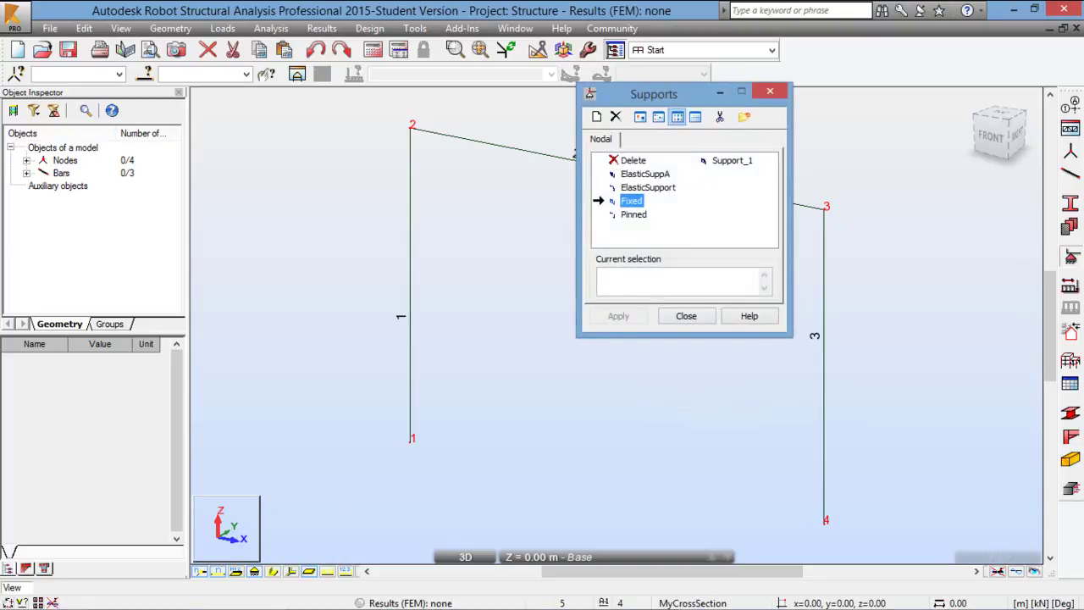
pyautogui.click(412, 438)
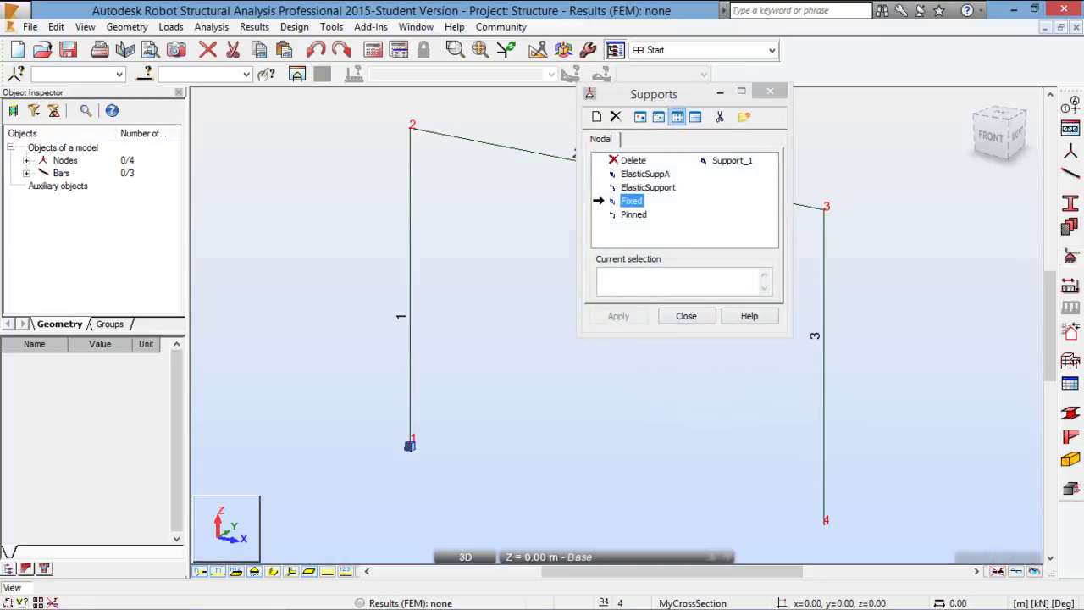
pyautogui.click(634, 215)
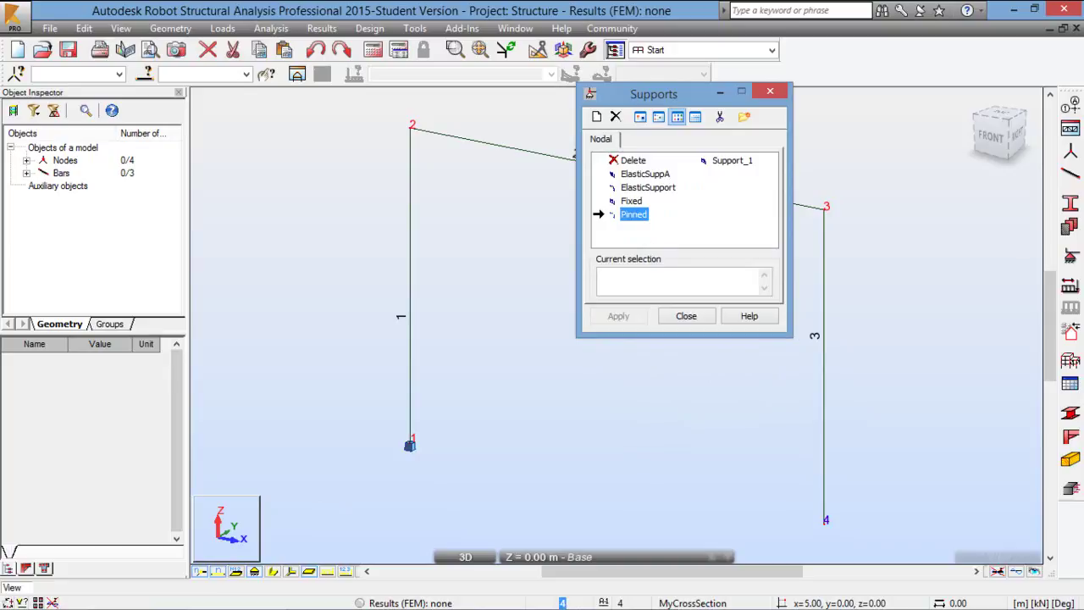
pyautogui.click(825, 519)
pyautogui.click(680, 316)
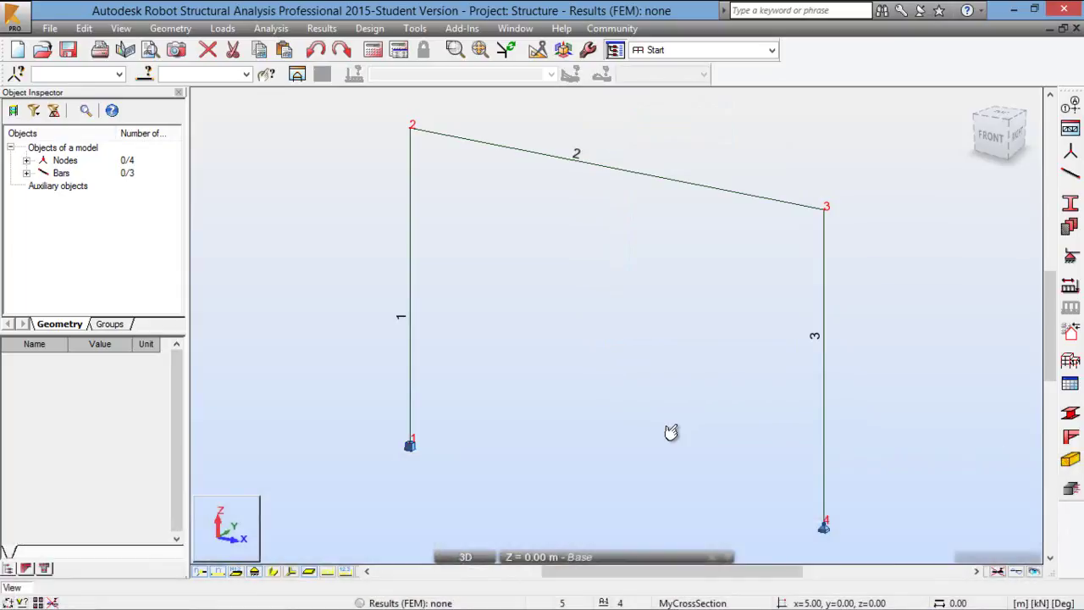
pyautogui.click(1069, 287)
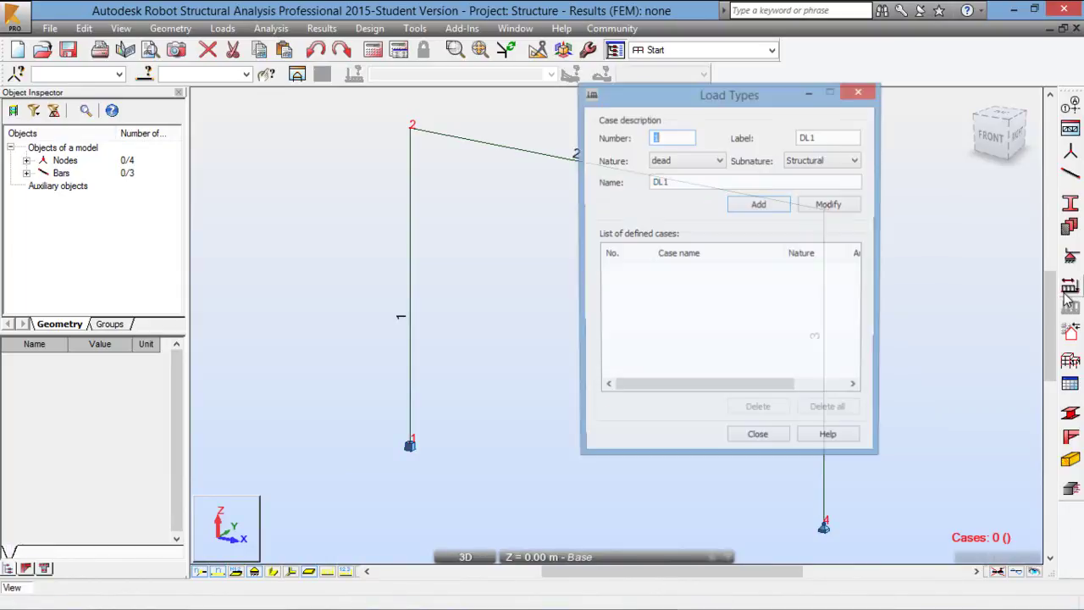
# - Add a live-nature load case named LL1
pyautogui.click(688, 160)
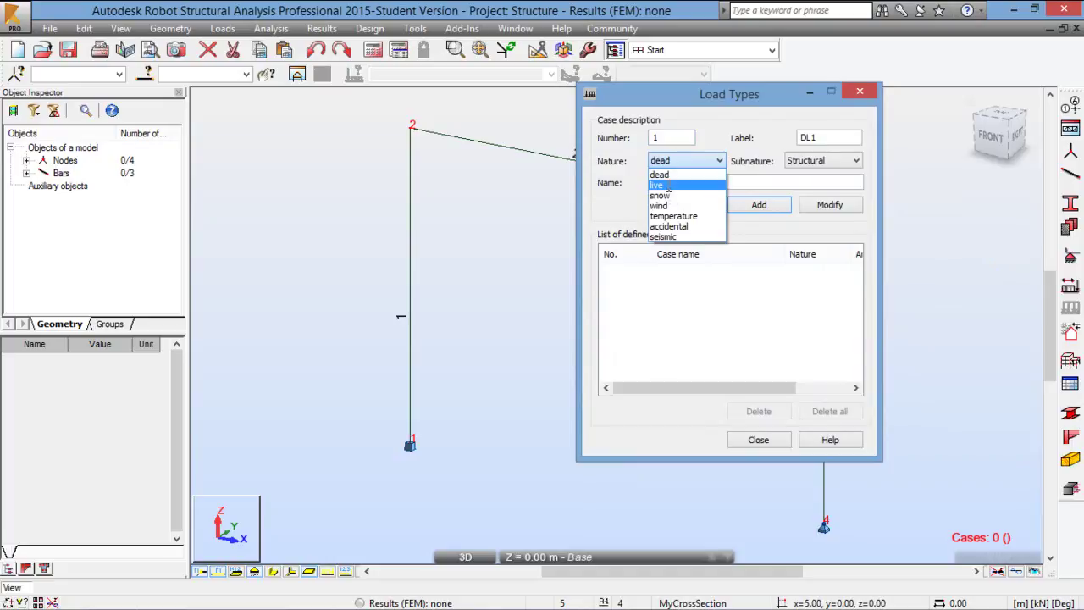
pyautogui.click(666, 185)
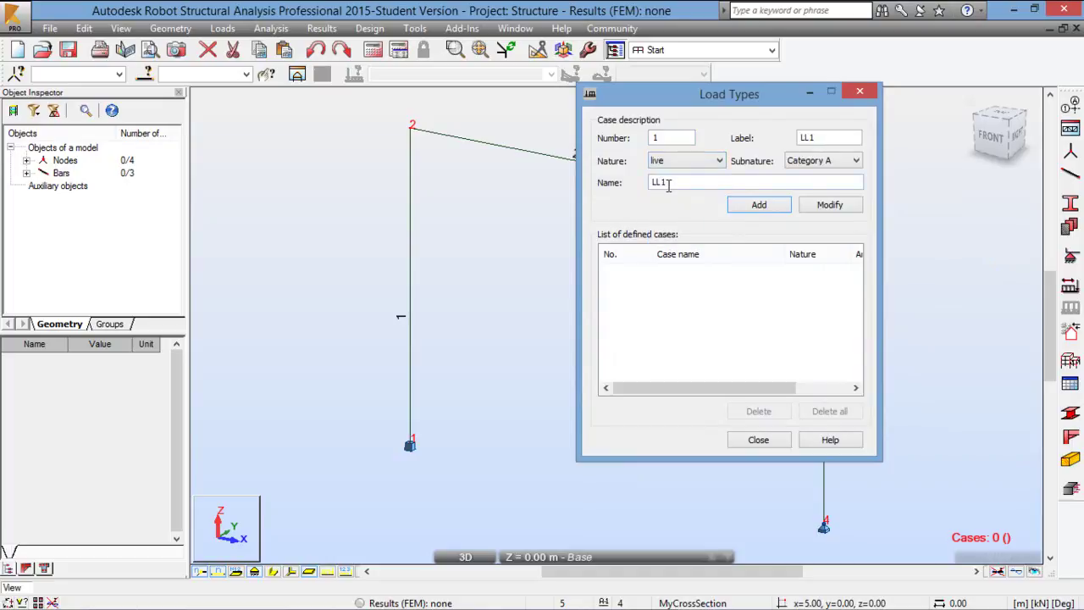
pyautogui.click(759, 206)
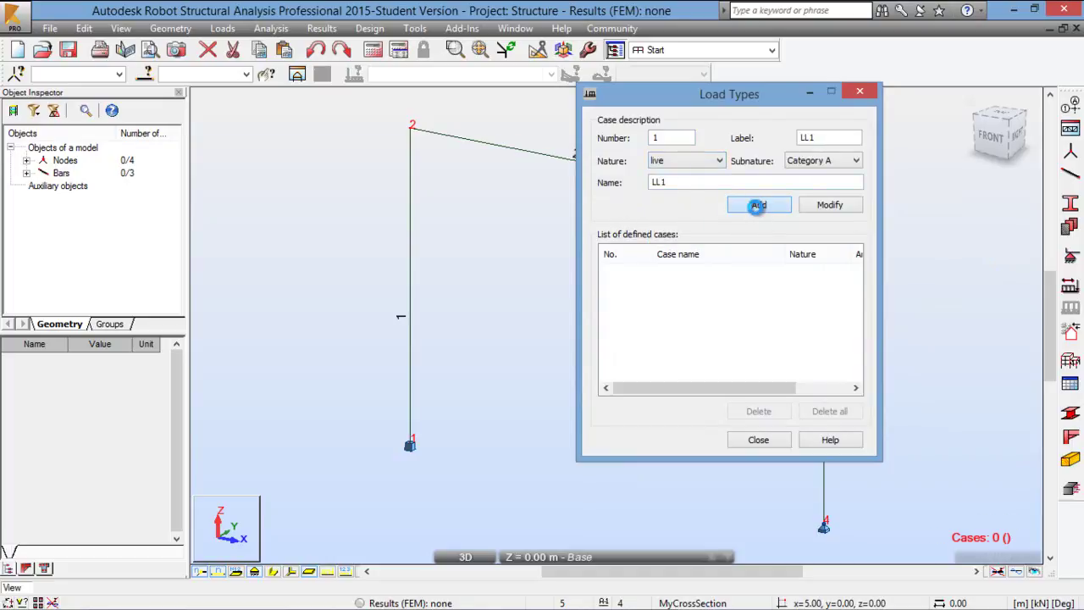
pyautogui.click(759, 442)
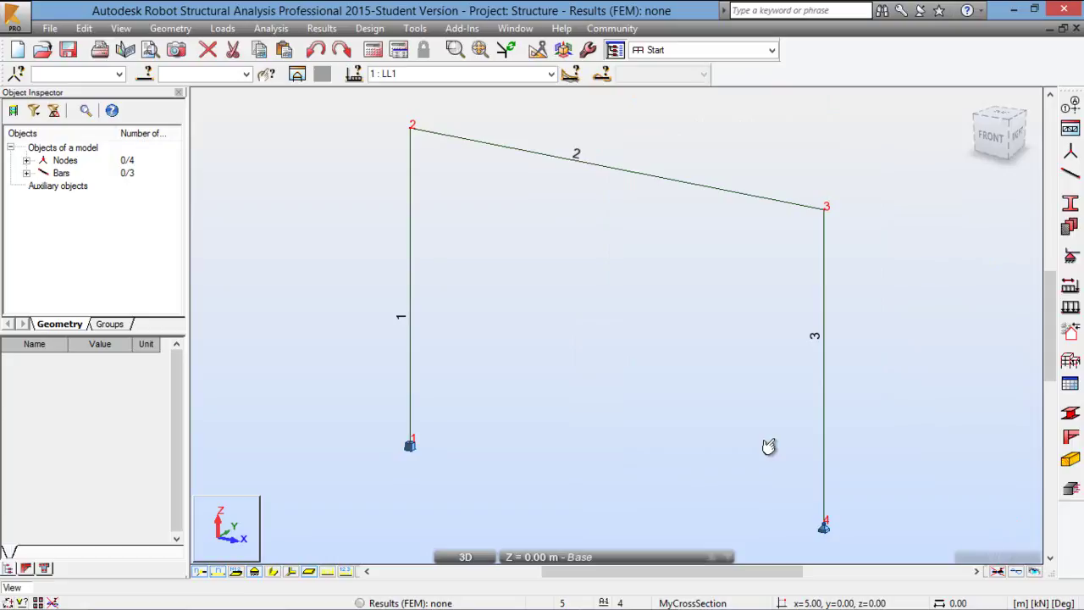
# - Delete the self-weight row from the load table
pyautogui.click(217, 30)
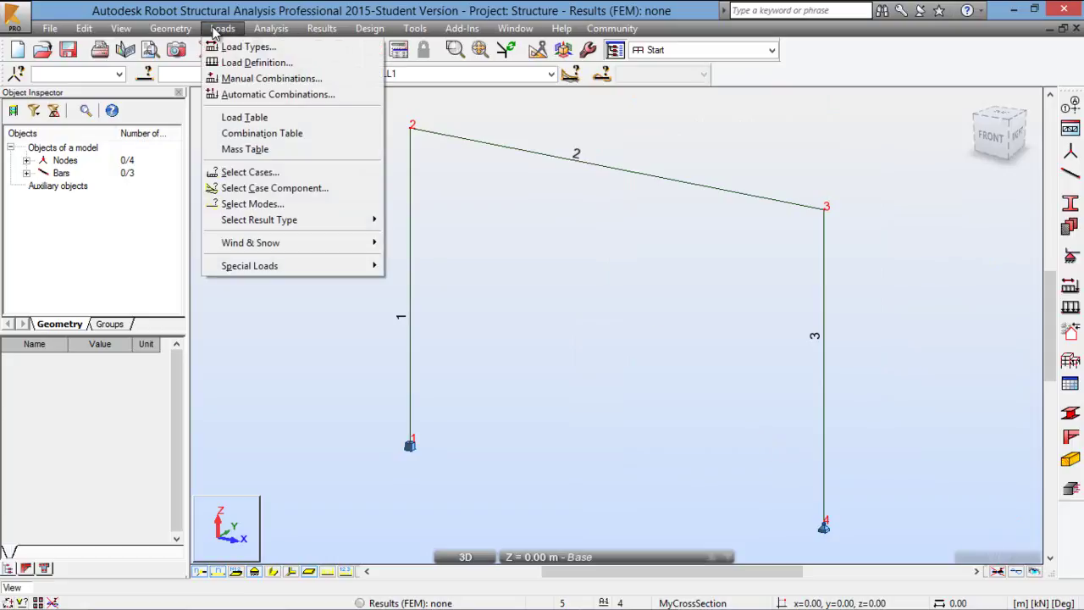
pyautogui.click(241, 117)
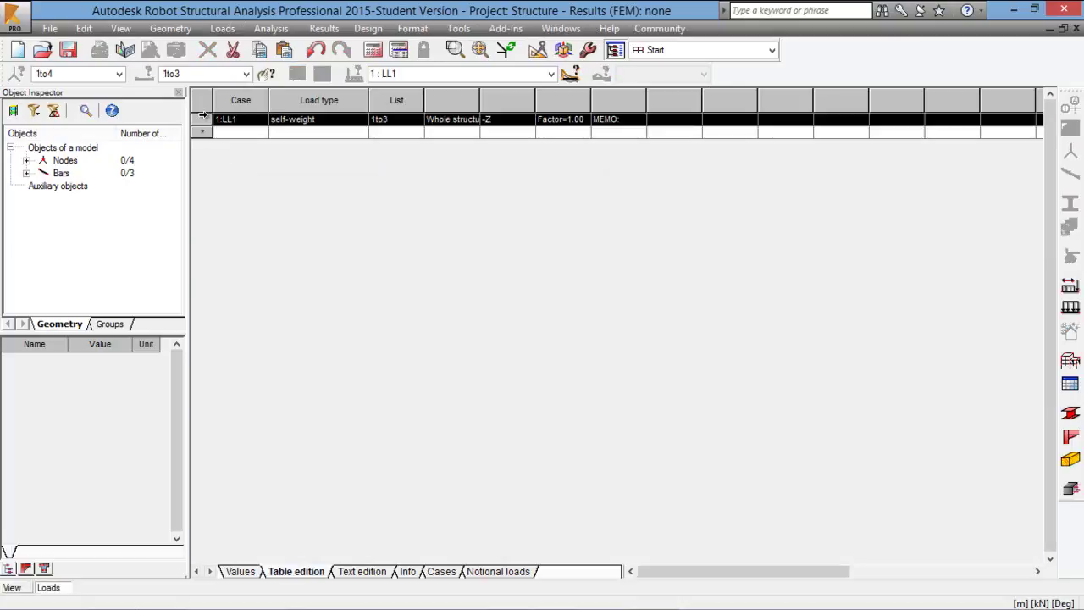
pyautogui.press('Delete')
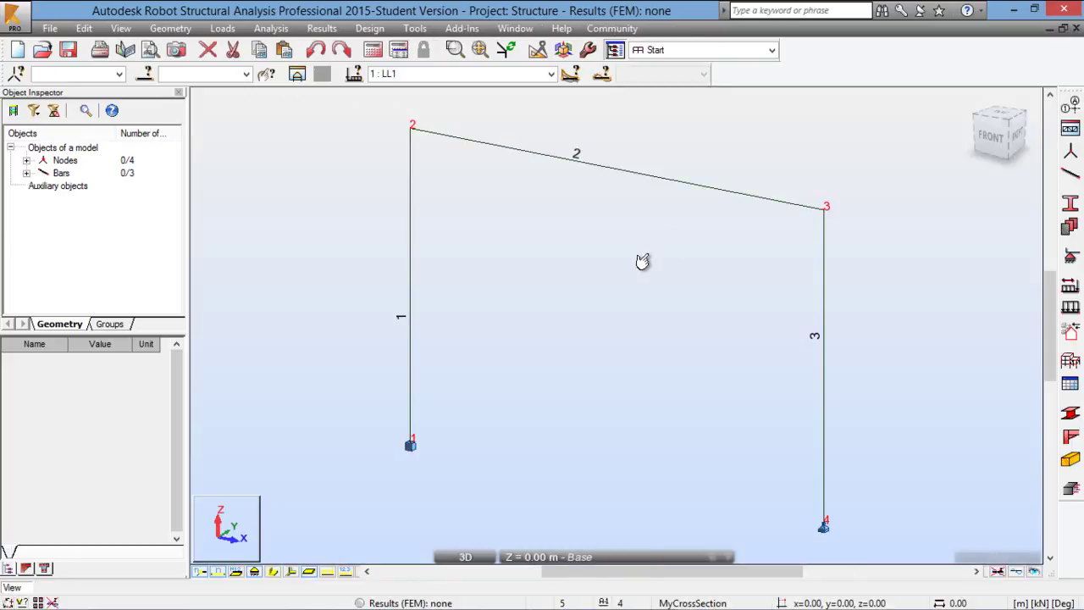
pyautogui.click(1071, 307)
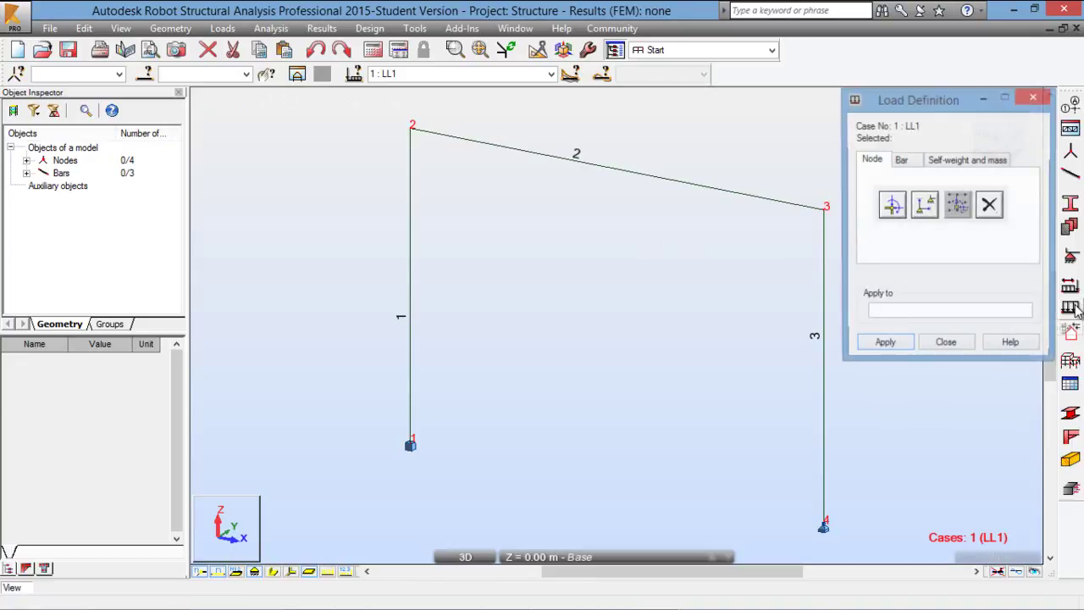
# - Apply a 20 kN nodal force in X at node 2 for case LL1
pyautogui.click(893, 203)
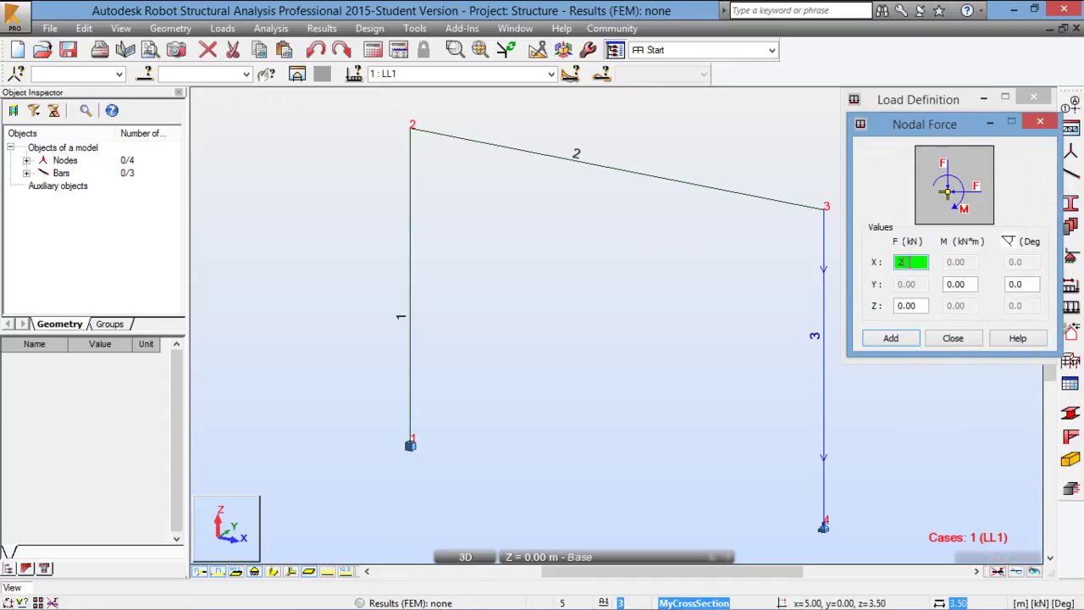
pyautogui.click(894, 338)
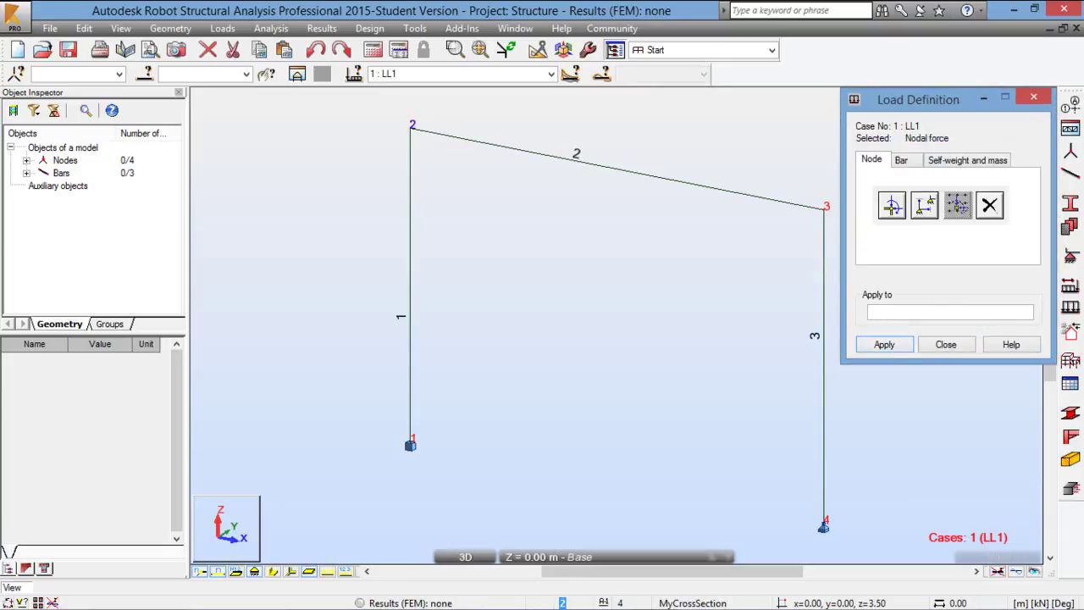
pyautogui.click(412, 125)
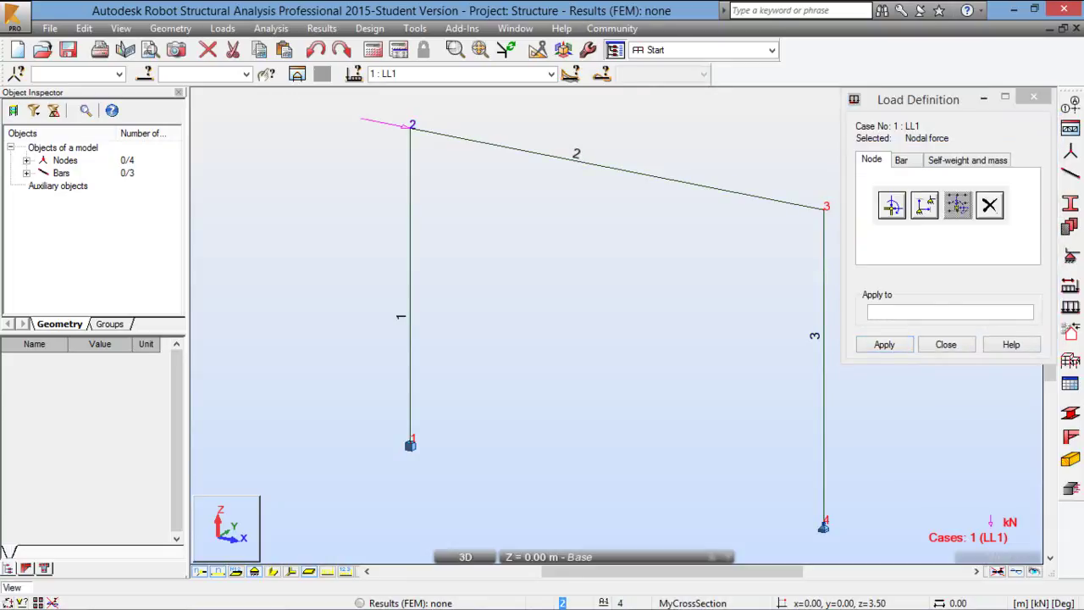
pyautogui.click(945, 344)
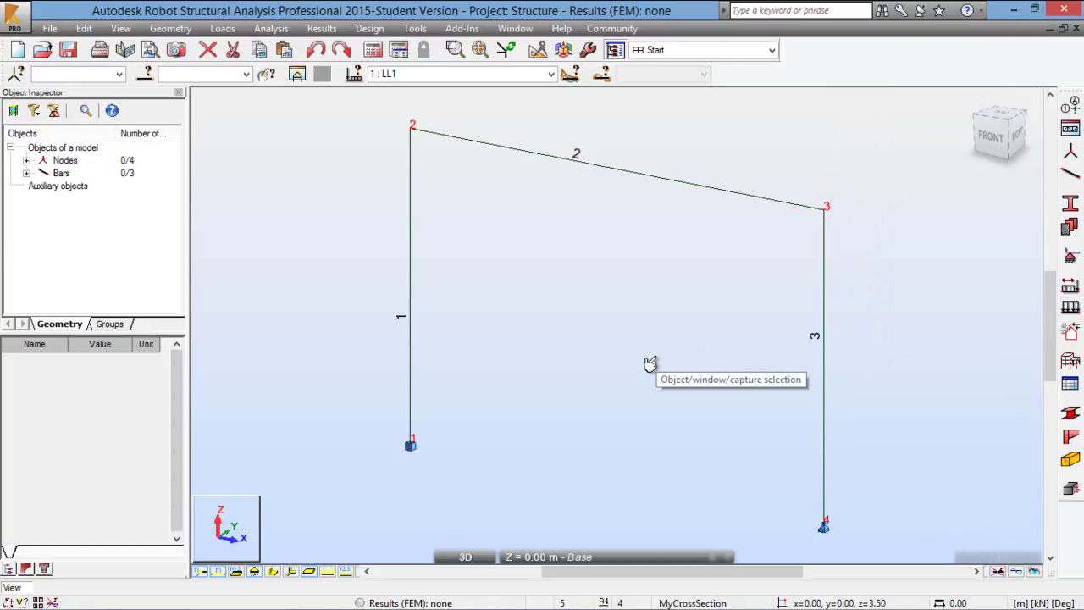
# - Display the node 2 load arrow labelled with its FX=20.00 value
pyautogui.click(328, 572)
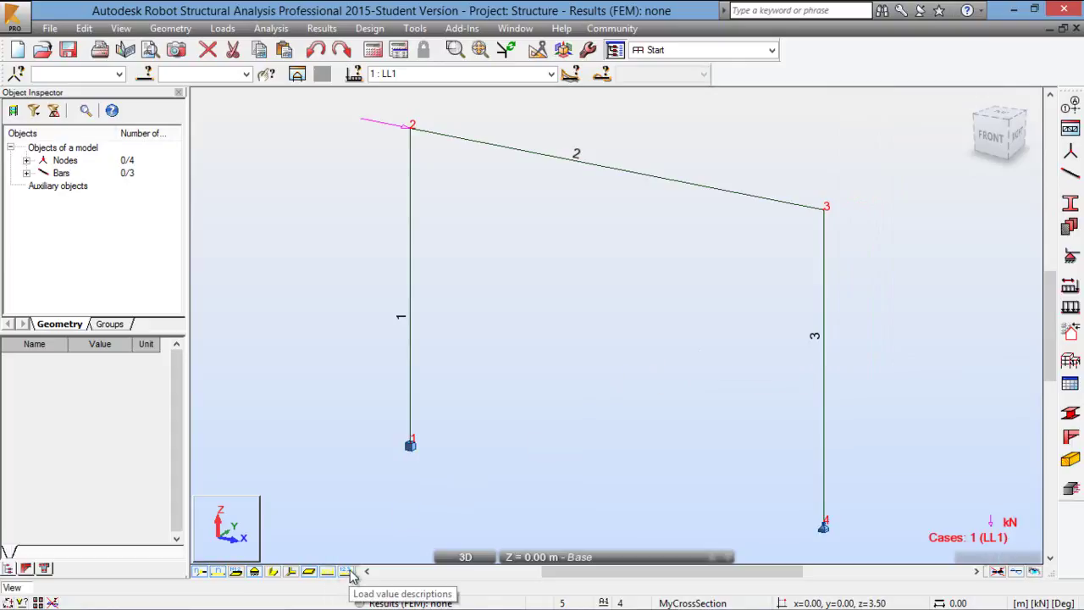
pyautogui.click(348, 571)
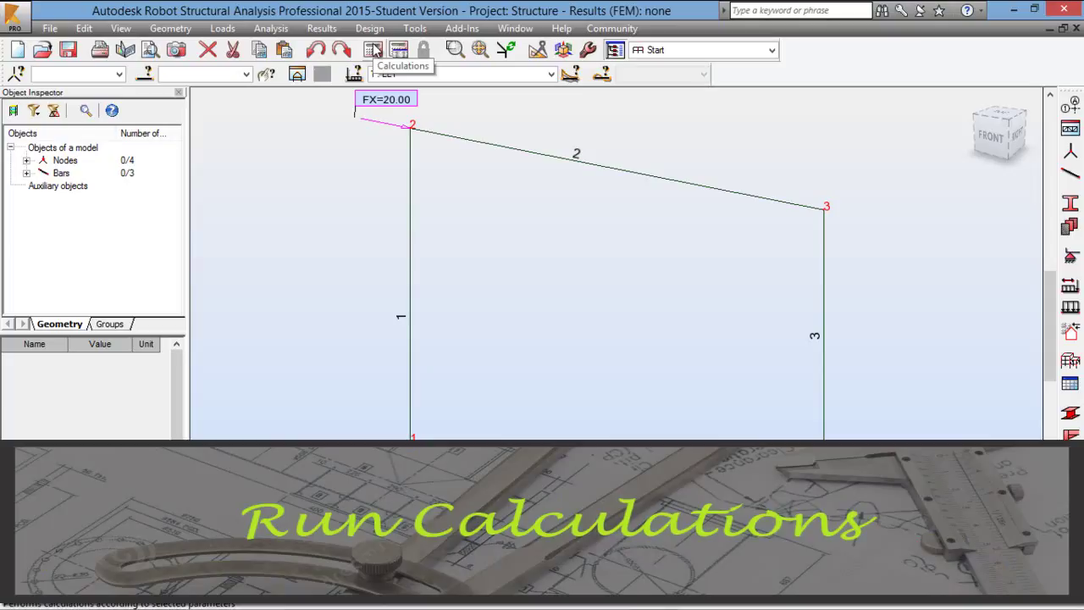
# - Run the calculations for the portal frame under case LL1
pyautogui.click(374, 51)
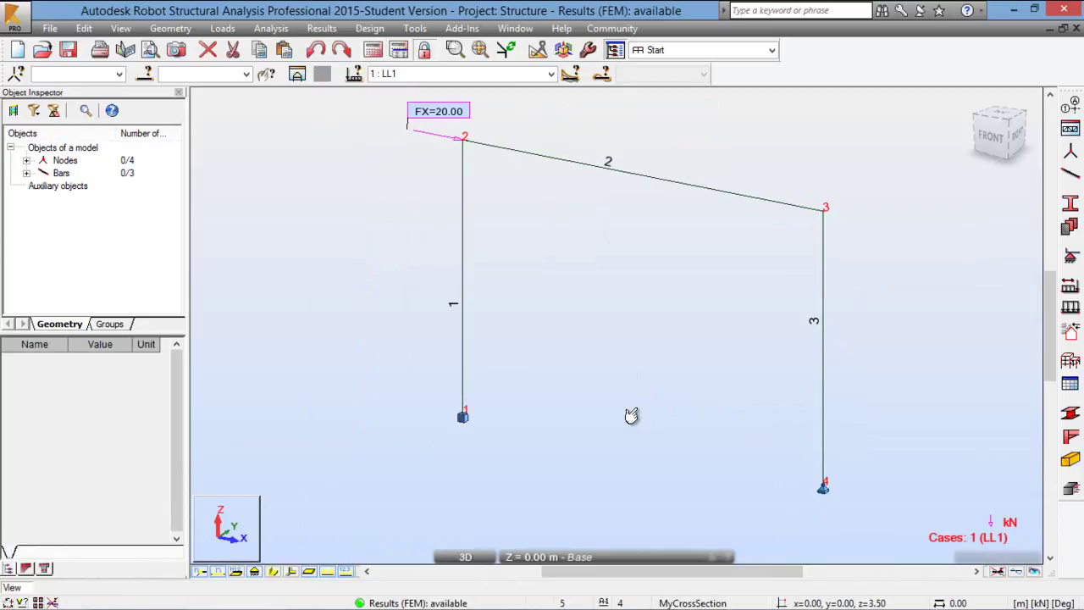
pyautogui.click(319, 30)
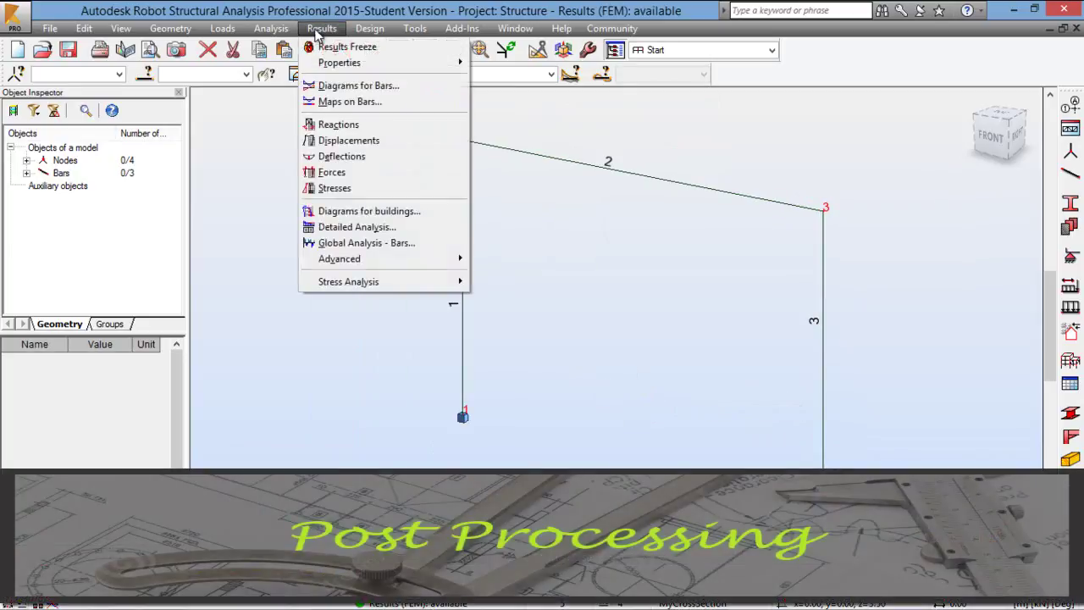
# - Show labelled support reactions, e.g. node 1 MY=-33.47 kN and node 4 FX=-4.46 kN
pyautogui.click(345, 88)
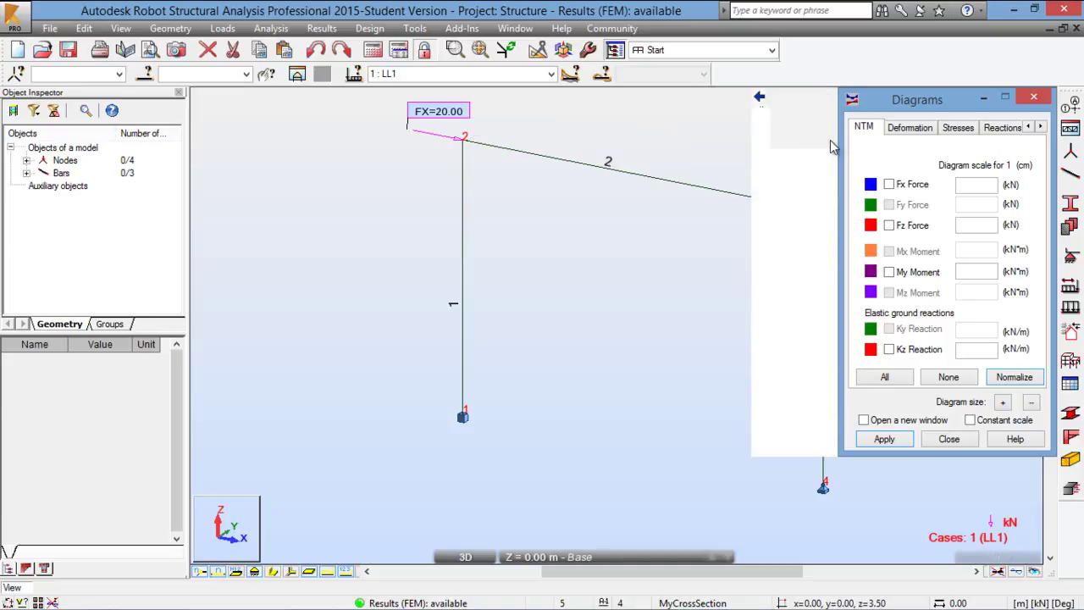
pyautogui.moveTo(893, 103); pyautogui.dragTo(835, 108)
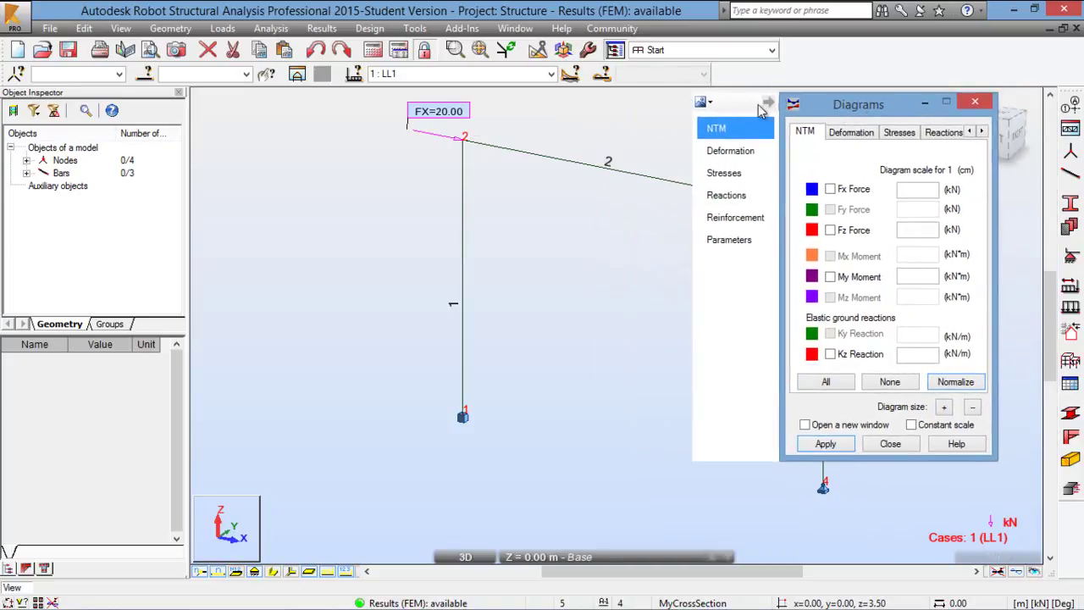
pyautogui.click(727, 196)
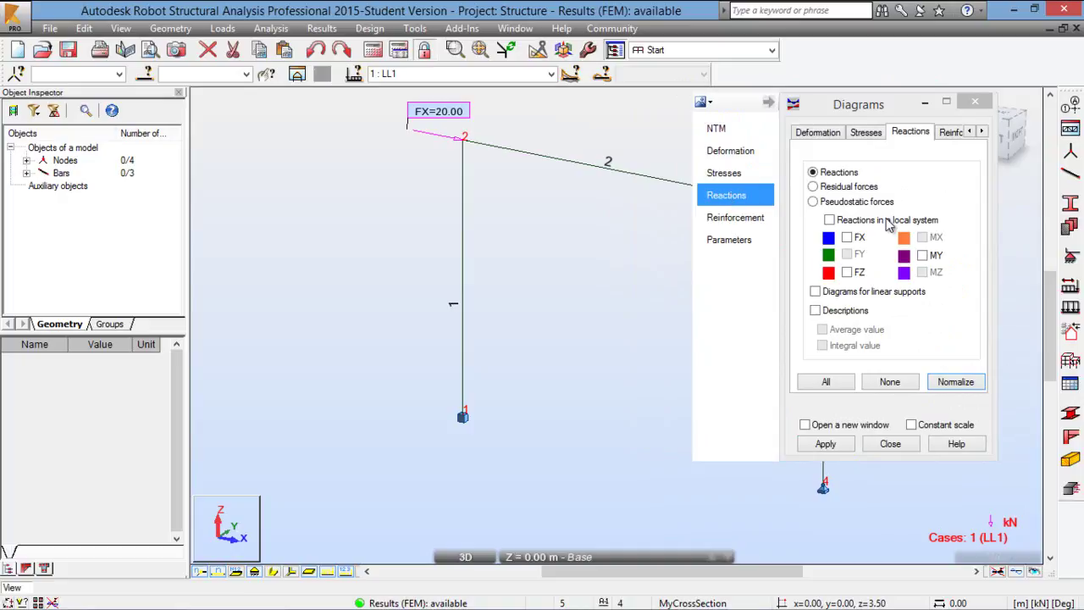
pyautogui.click(846, 237)
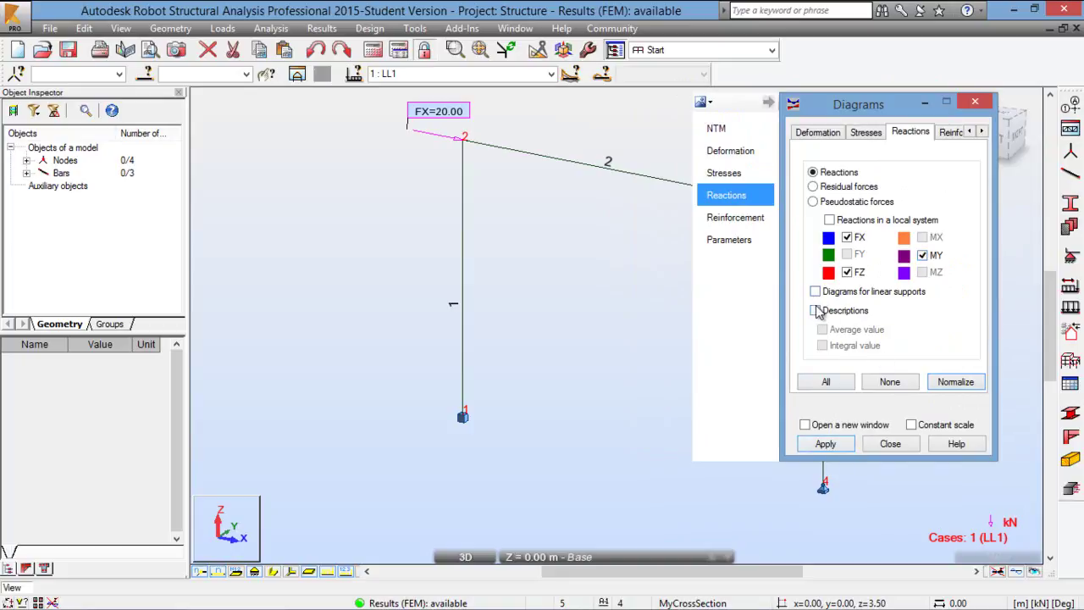
pyautogui.click(826, 444)
pyautogui.moveTo(864, 105); pyautogui.dragTo(235, 150)
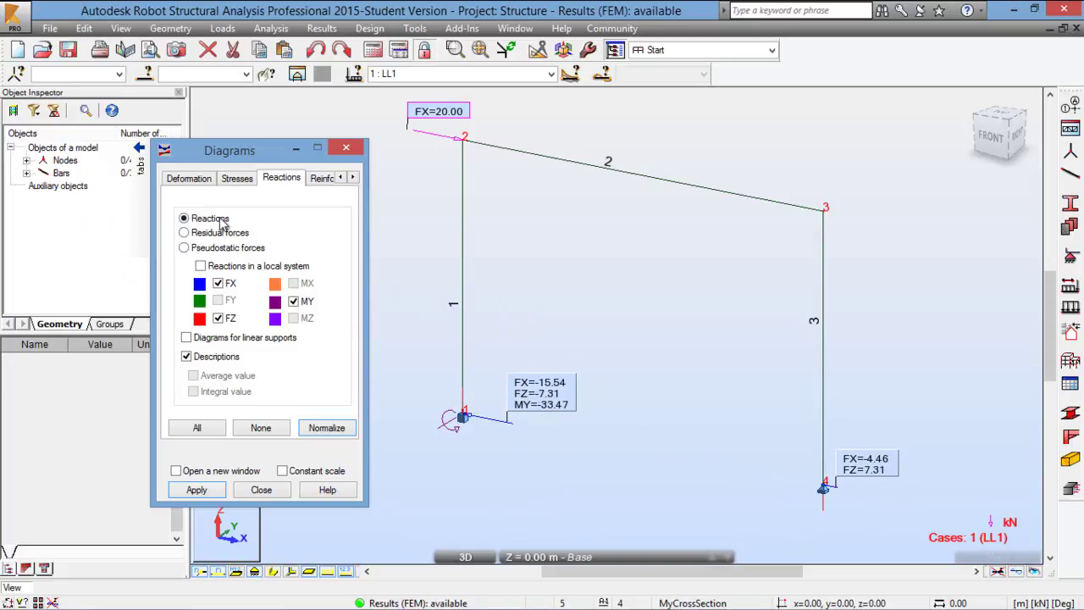
pyautogui.click(191, 182)
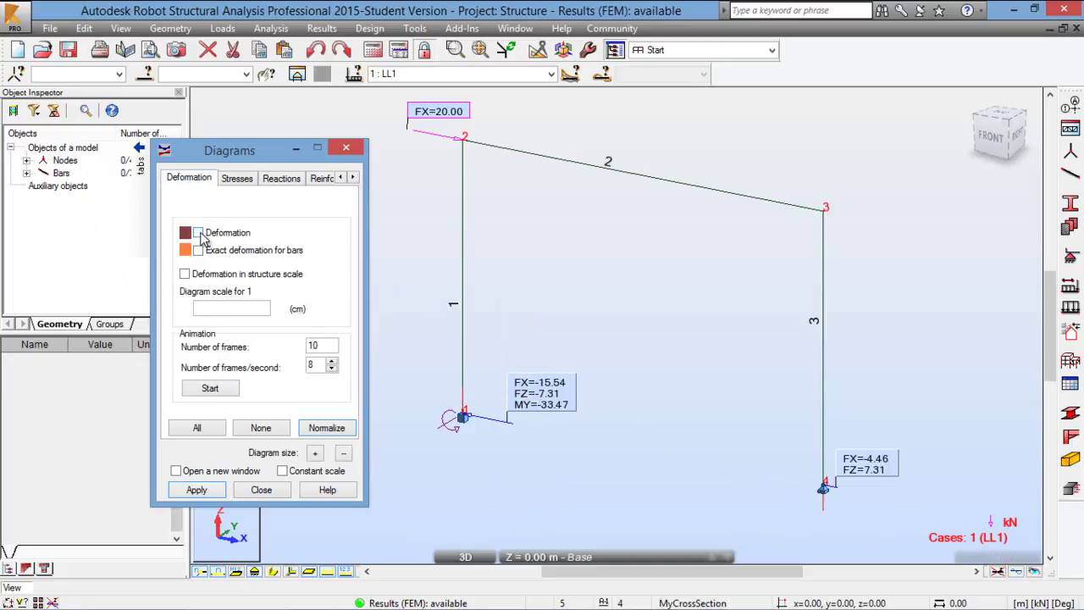
# - Display the frame's deformed shape in front view and browse the Diagrams dialog tabs
pyautogui.click(214, 492)
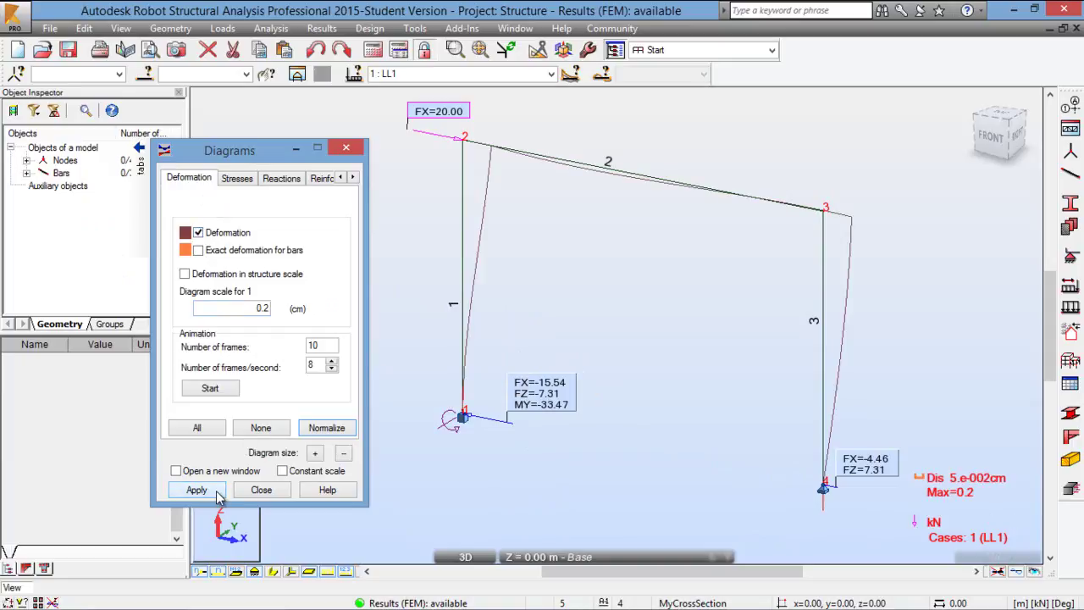
pyautogui.click(991, 144)
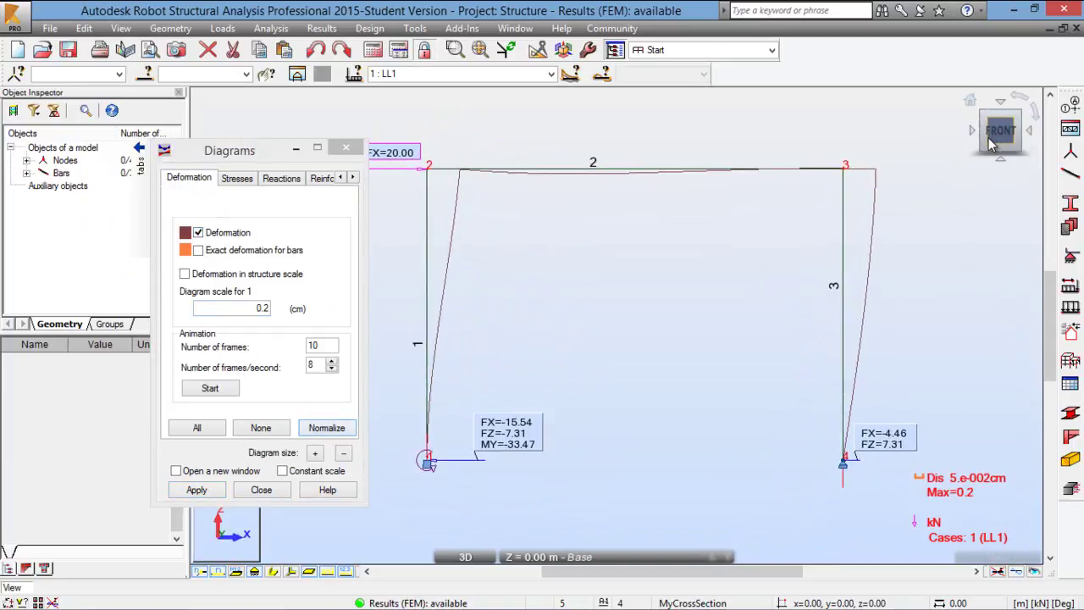
pyautogui.moveTo(273, 152); pyautogui.dragTo(219, 93)
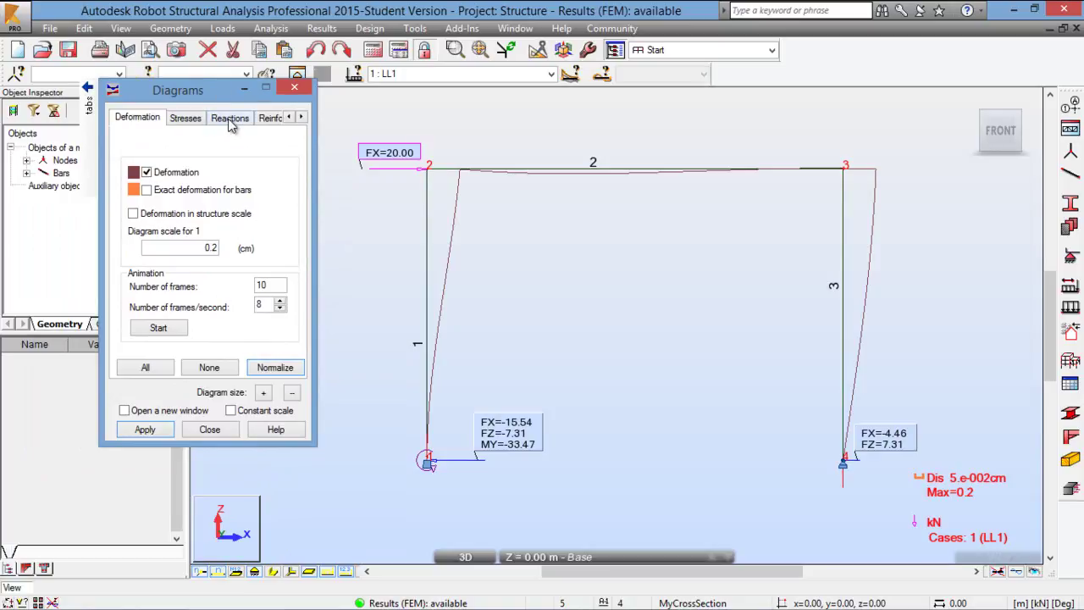
pyautogui.click(229, 120)
pyautogui.click(269, 119)
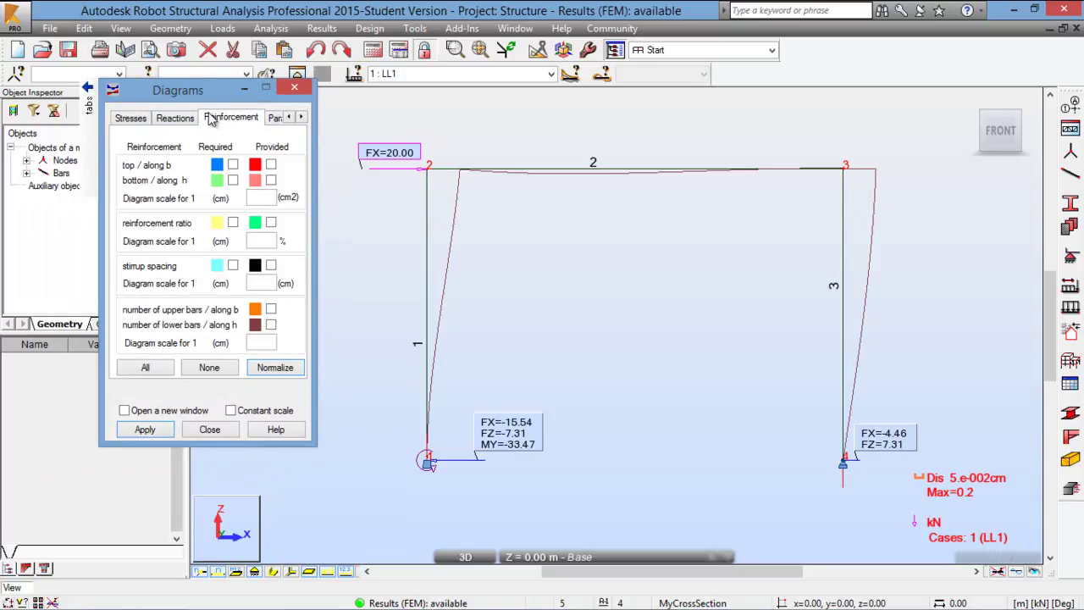
pyautogui.click(131, 118)
pyautogui.click(89, 106)
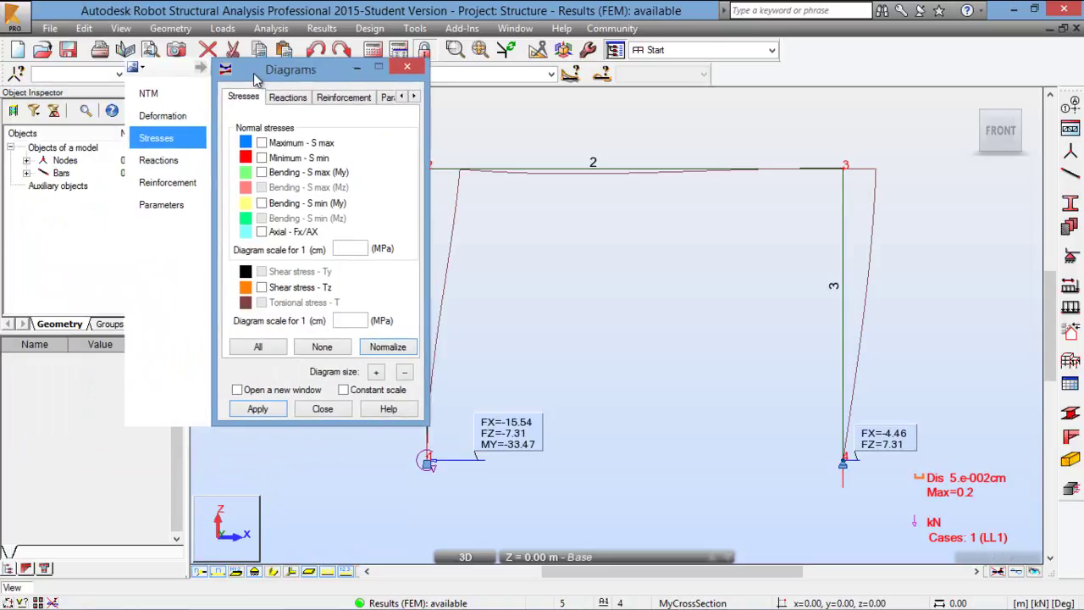
pyautogui.click(119, 109)
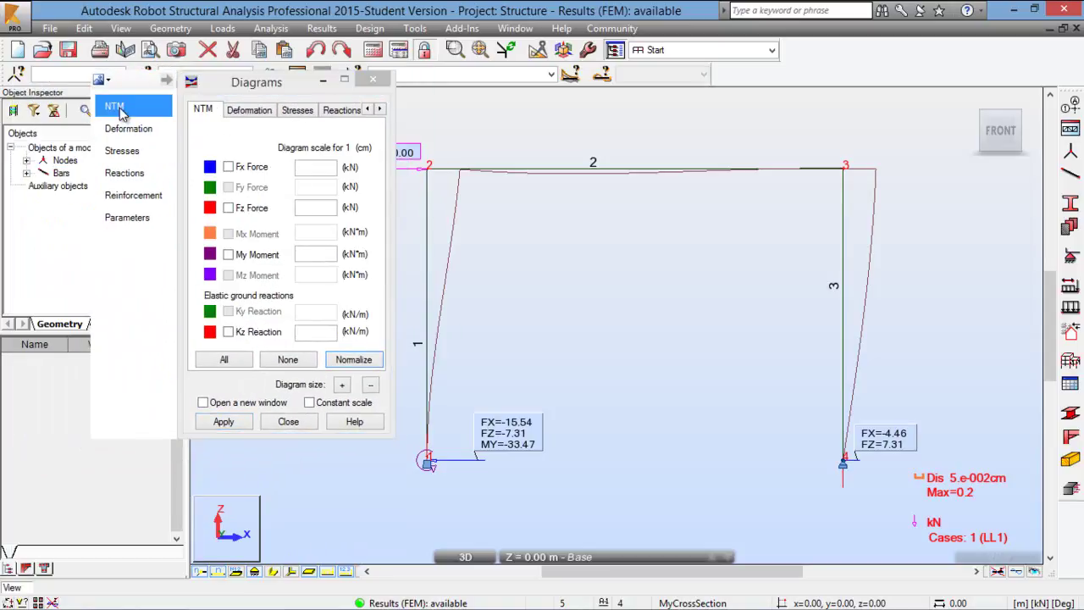
# - Turn off the deformed shape so only the FX=20.00 load and reaction labels remain
pyautogui.moveTo(244, 85); pyautogui.dragTo(152, 131)
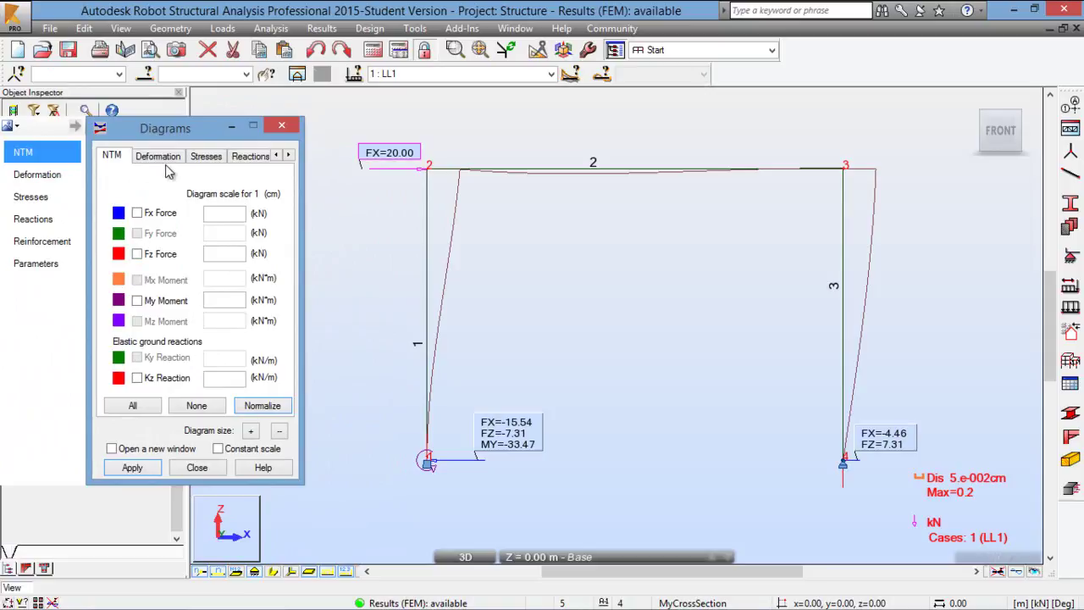
pyautogui.click(47, 218)
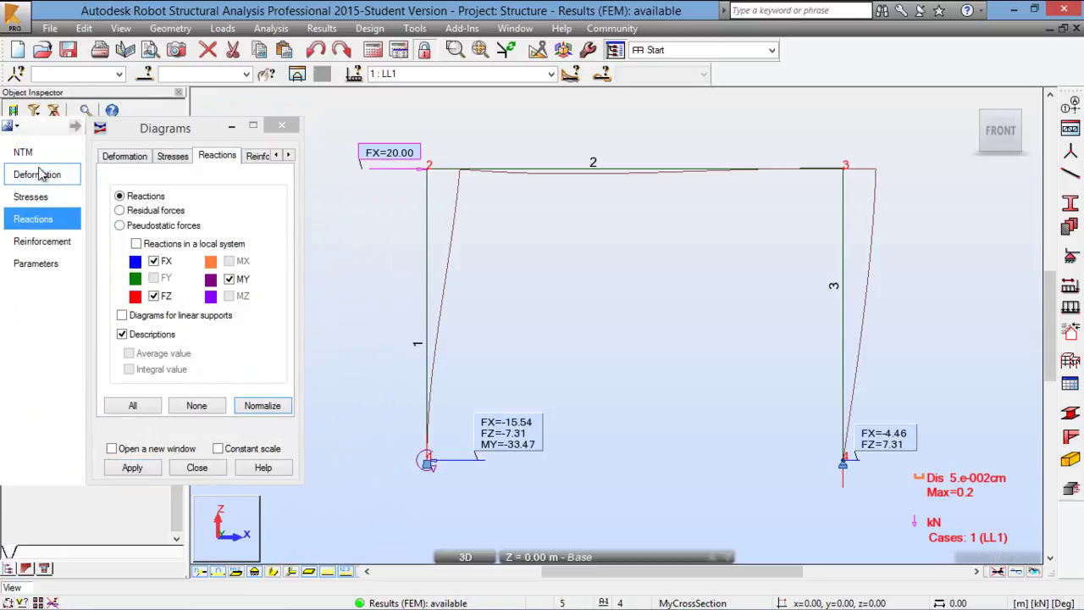
pyautogui.click(41, 173)
pyautogui.click(133, 210)
pyautogui.click(132, 468)
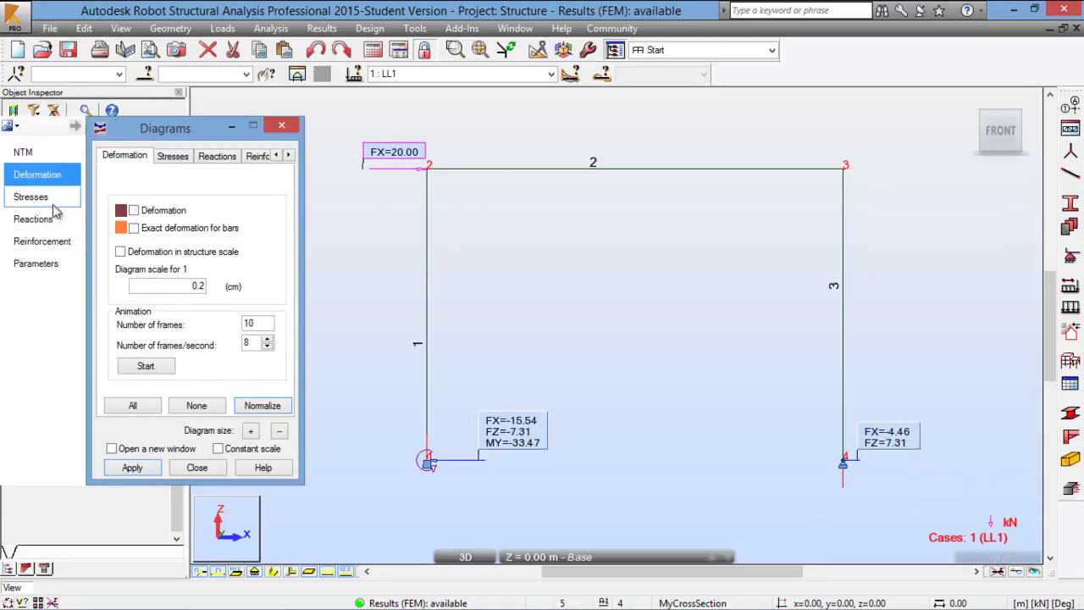
pyautogui.click(40, 155)
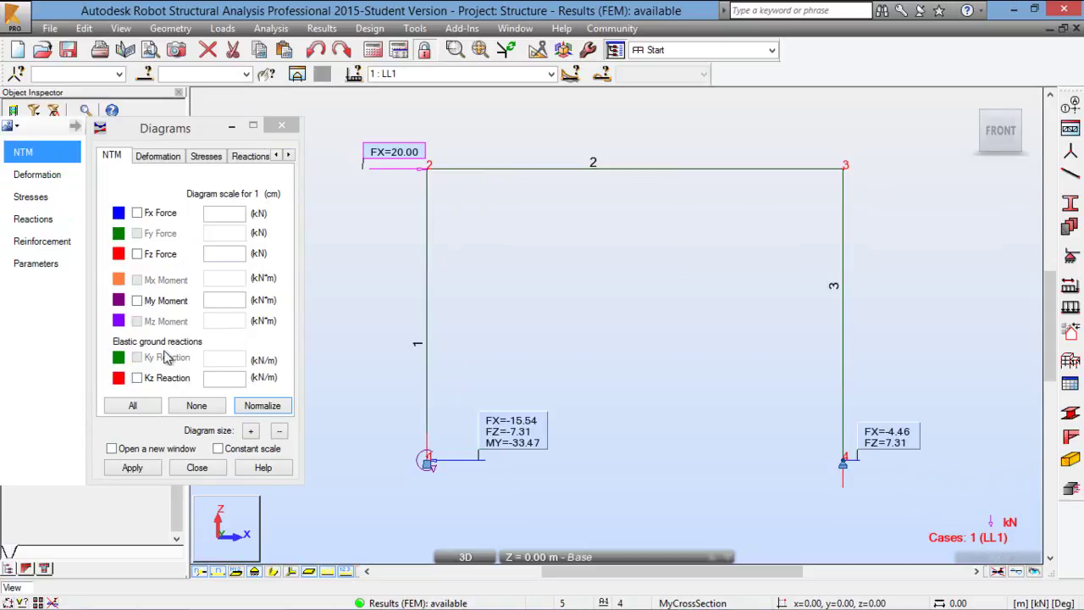
# - Preview the Fx force diagram, then display the My moment diagram at 30.00 kN*m per cm
pyautogui.click(137, 214)
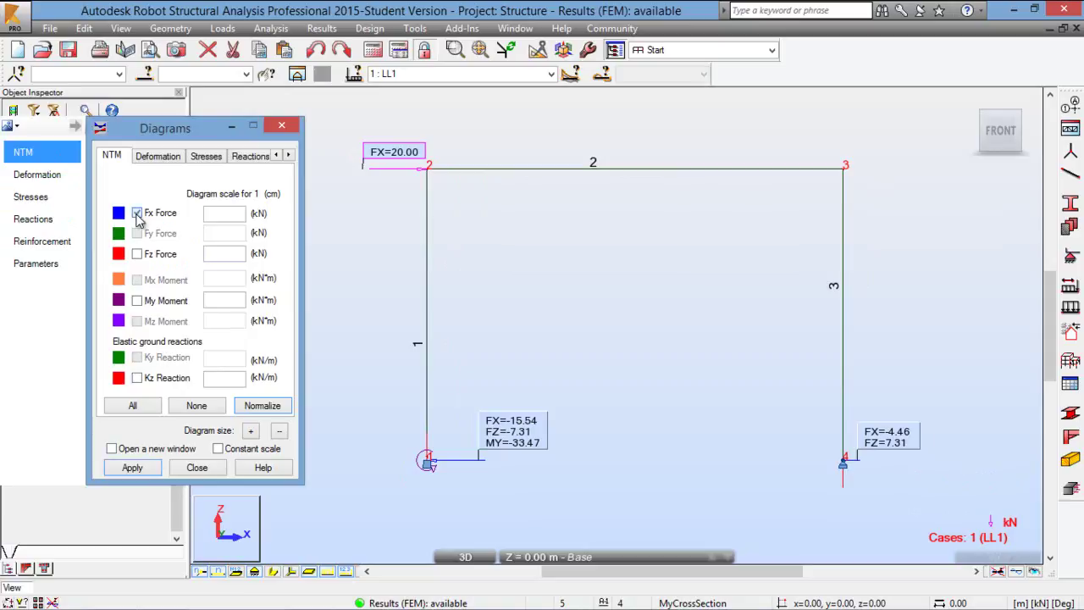
pyautogui.click(148, 469)
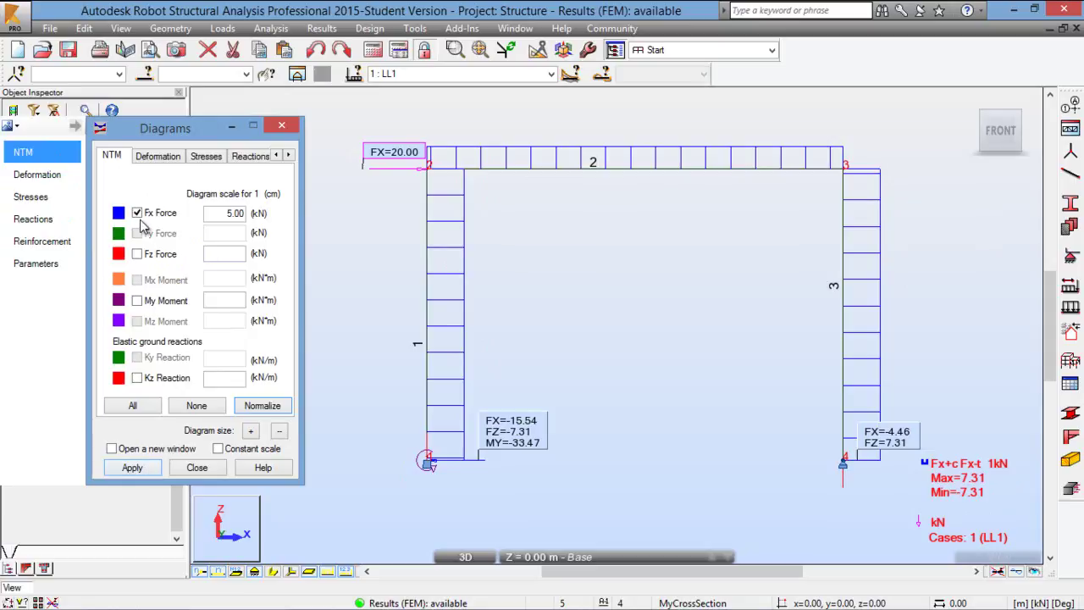
pyautogui.click(137, 213)
pyautogui.click(137, 301)
pyautogui.click(132, 469)
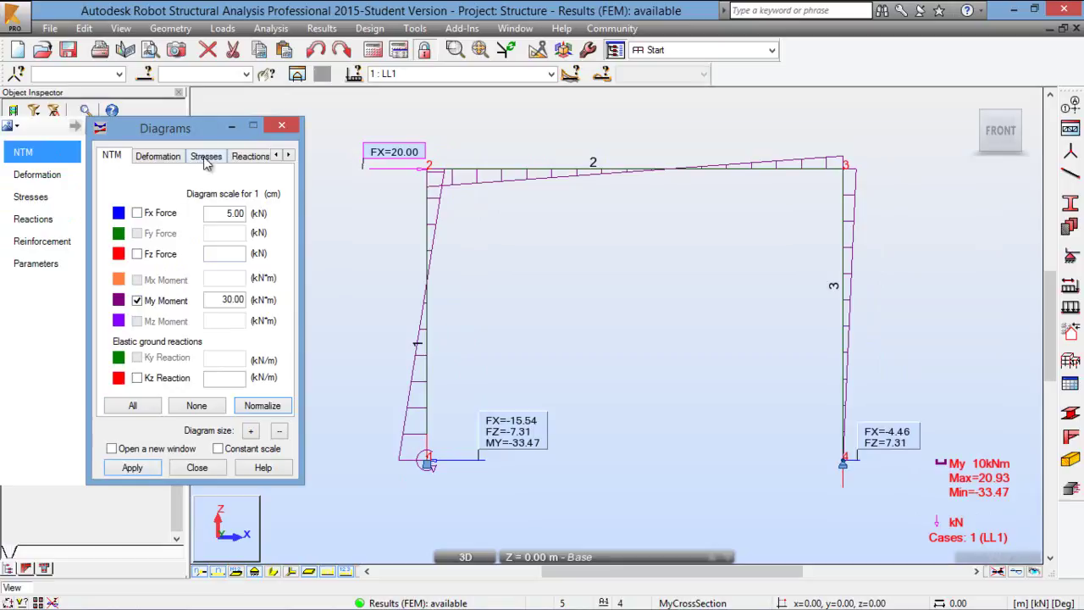
pyautogui.click(251, 156)
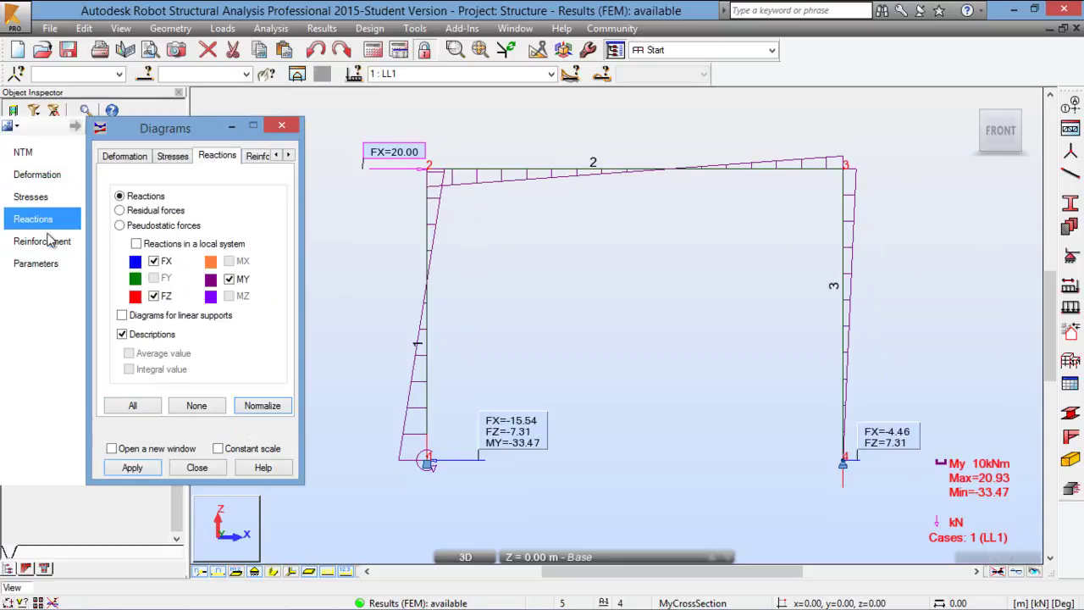
pyautogui.click(35, 266)
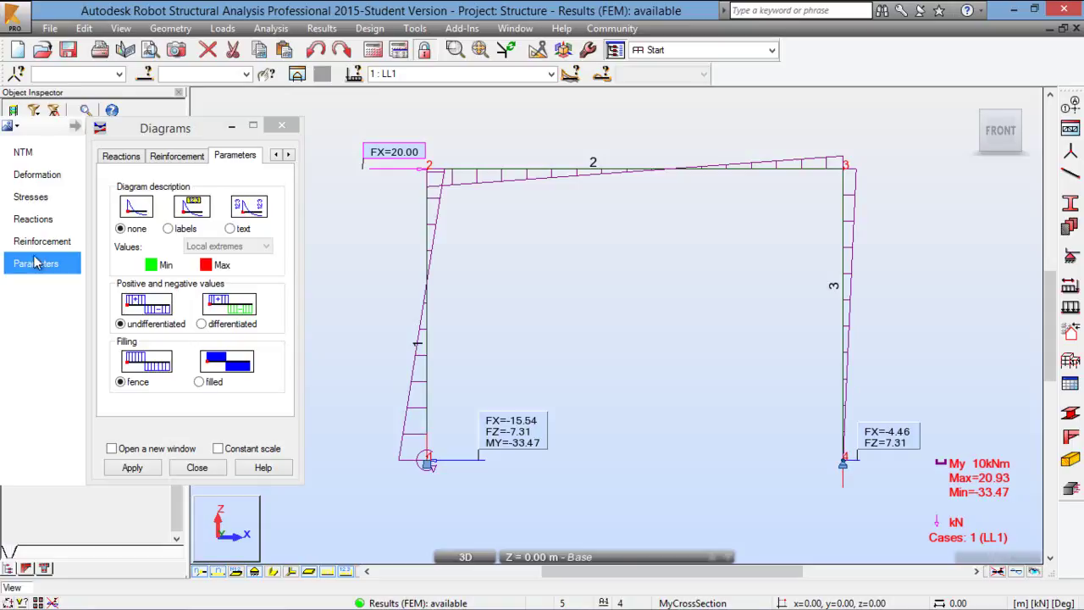
# - Redraw the My diagram filled, with its extreme values 20.93 and -33.47 labelled
pyautogui.click(169, 229)
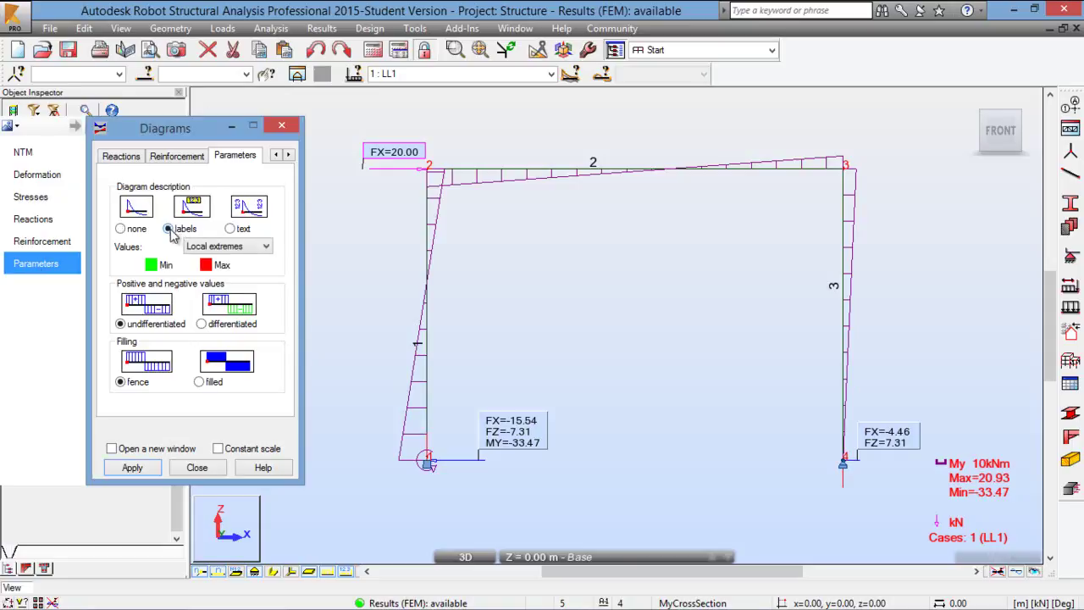
pyautogui.click(199, 381)
pyautogui.click(133, 468)
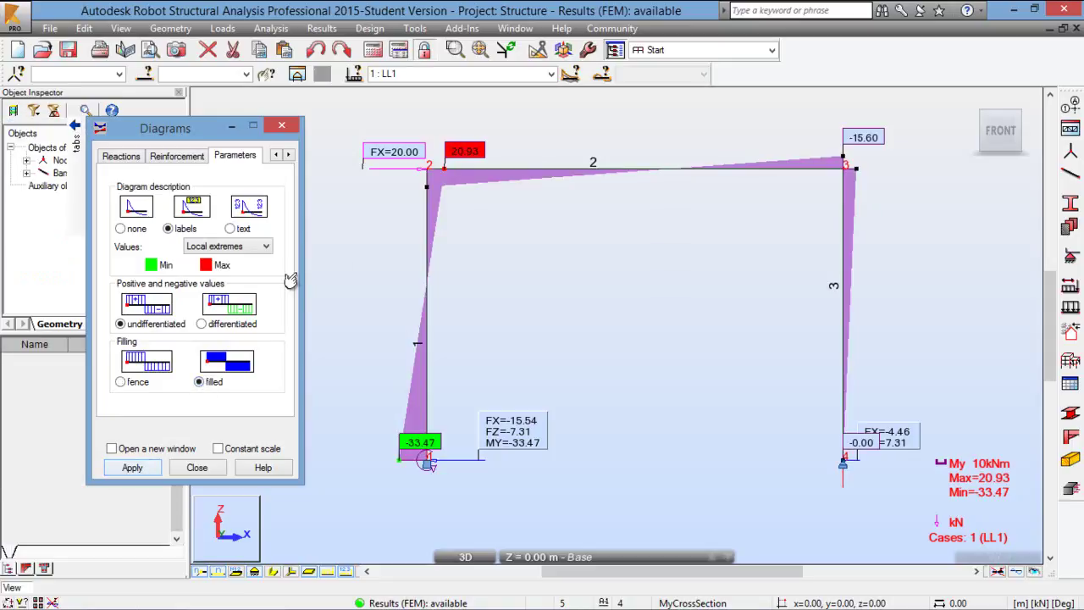
# - Hide the FX, FZ and MY reaction labels, their descriptions, and the FX=20.00 load label
pyautogui.moveTo(76, 139)
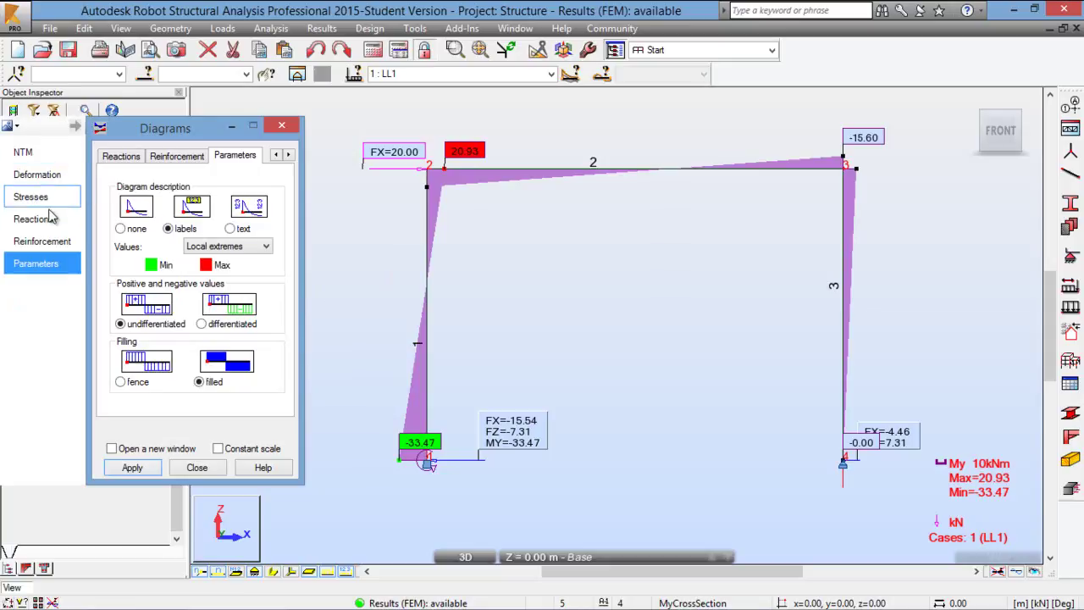
pyautogui.click(32, 177)
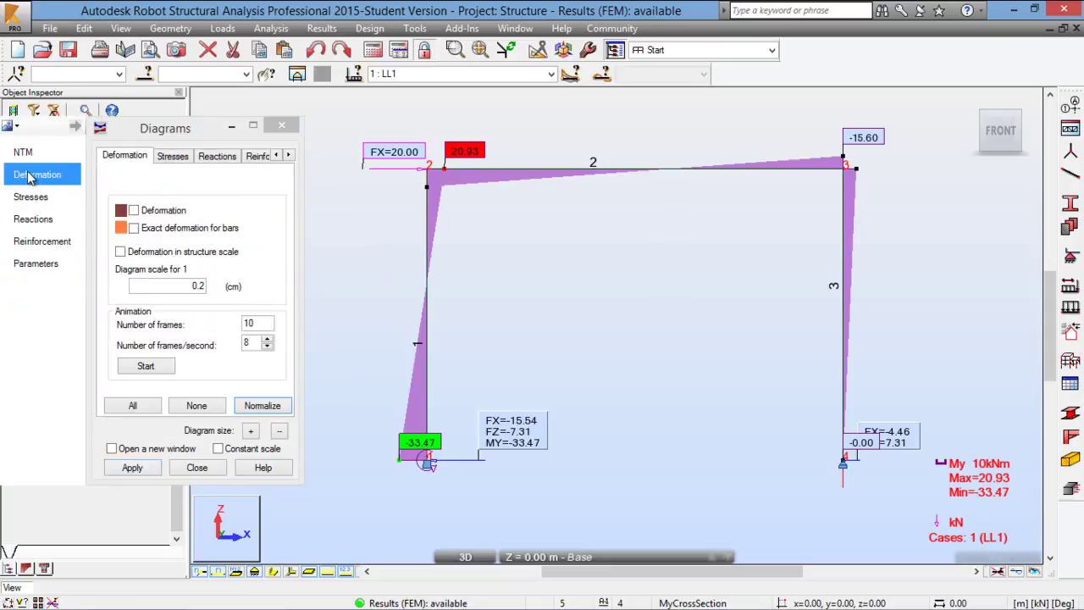
pyautogui.click(41, 220)
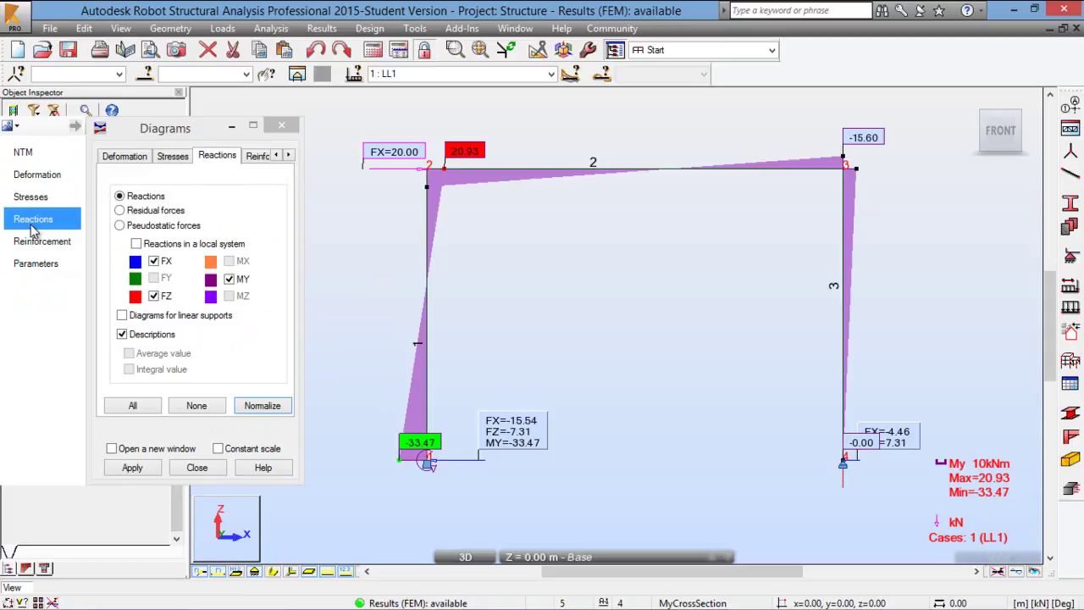
pyautogui.click(154, 261)
pyautogui.click(153, 295)
pyautogui.click(229, 279)
pyautogui.click(122, 333)
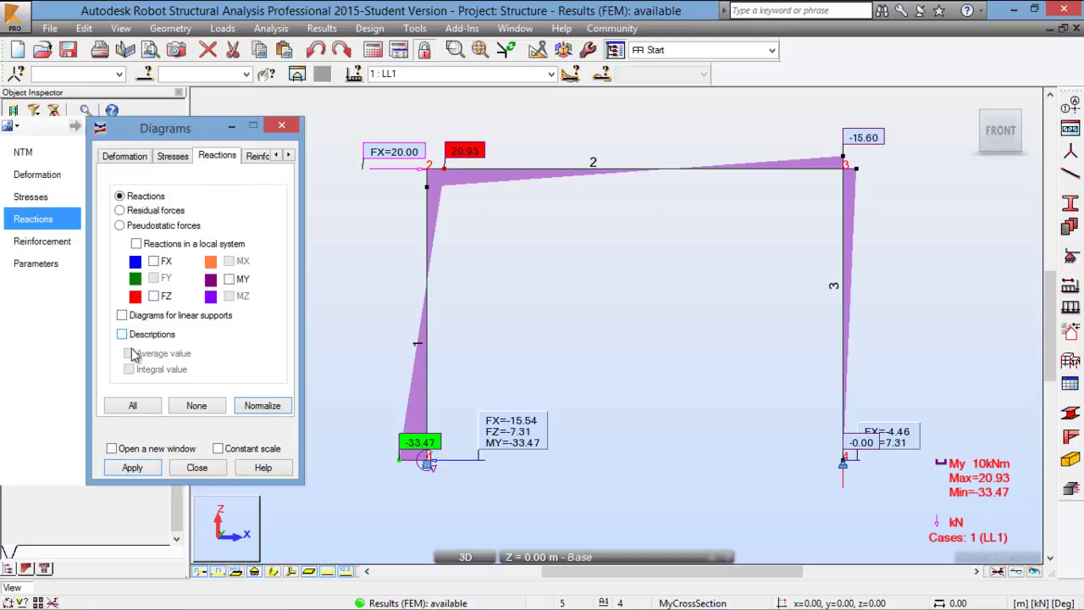
pyautogui.click(132, 468)
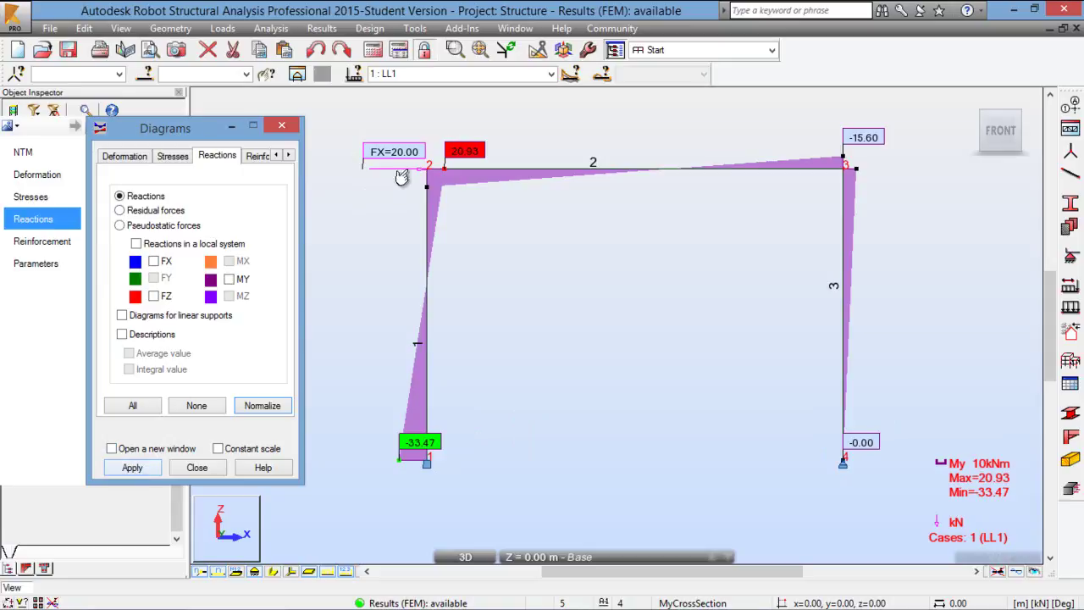
pyautogui.click(347, 573)
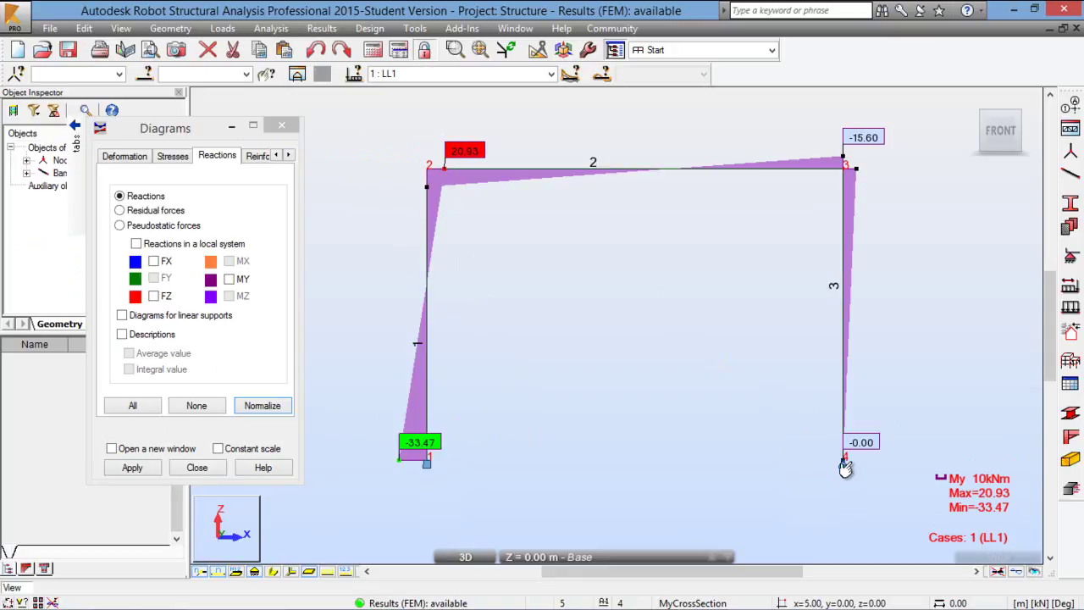
pyautogui.click(58, 157)
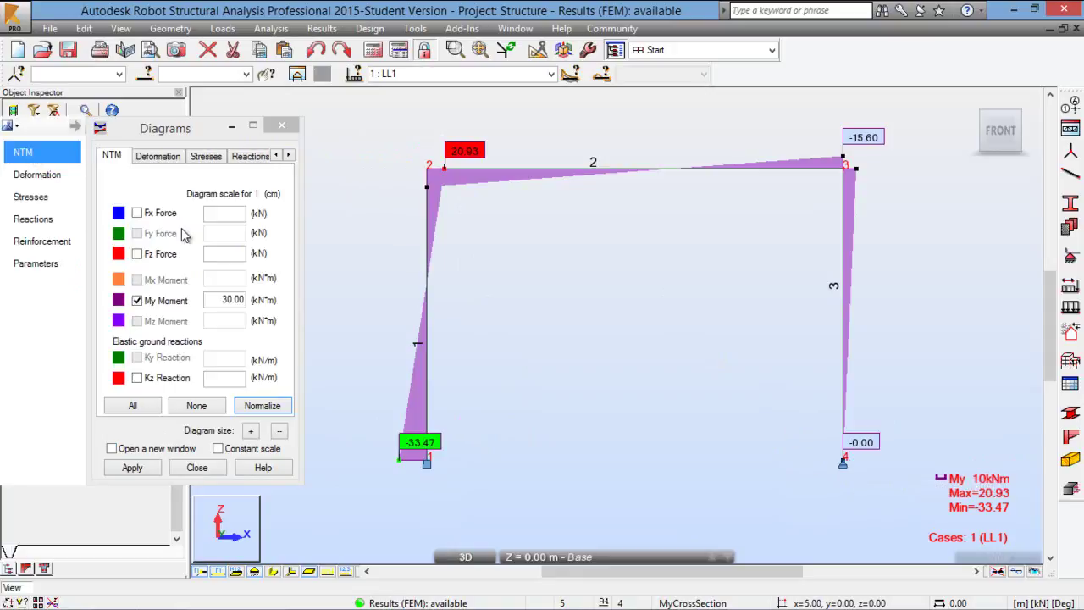
# - Replace the My diagram with the Fz force diagram at 15.00 kN per cm and close the Diagrams dialog
pyautogui.click(145, 301)
pyautogui.click(137, 254)
pyautogui.click(144, 470)
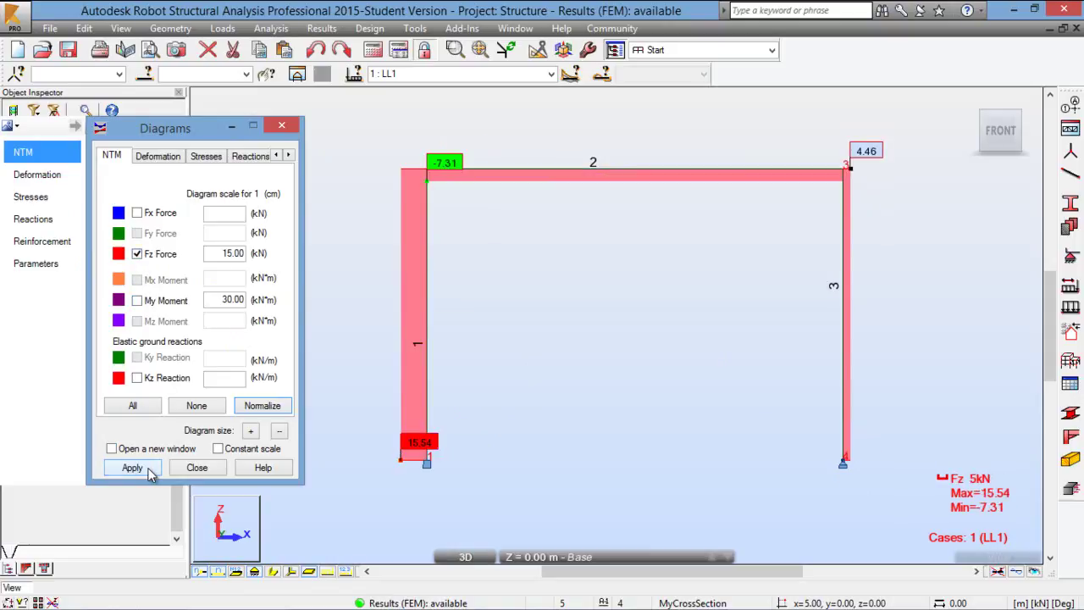
pyautogui.click(198, 469)
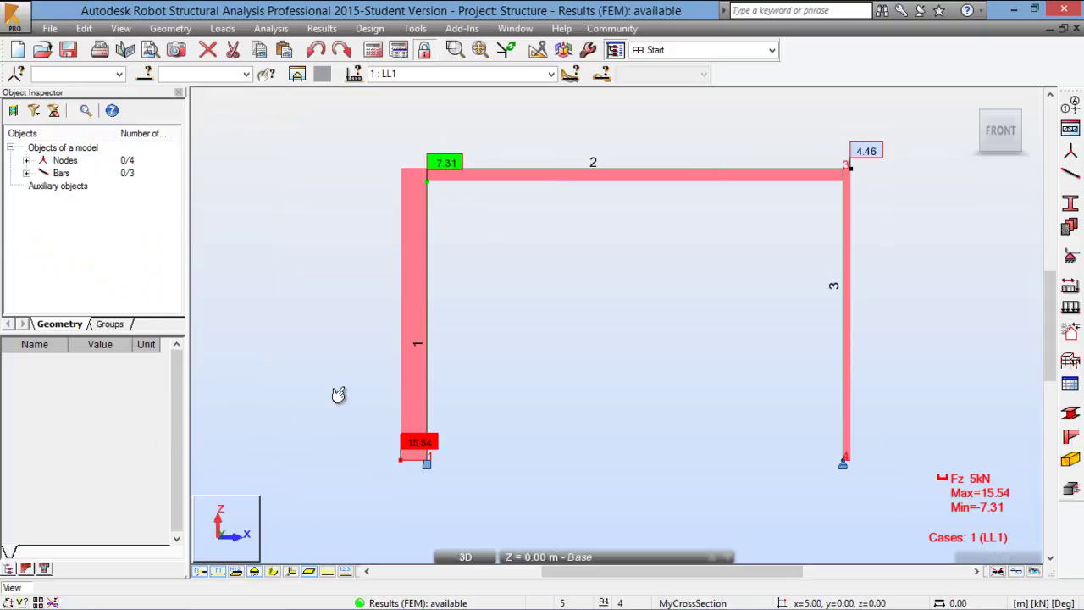